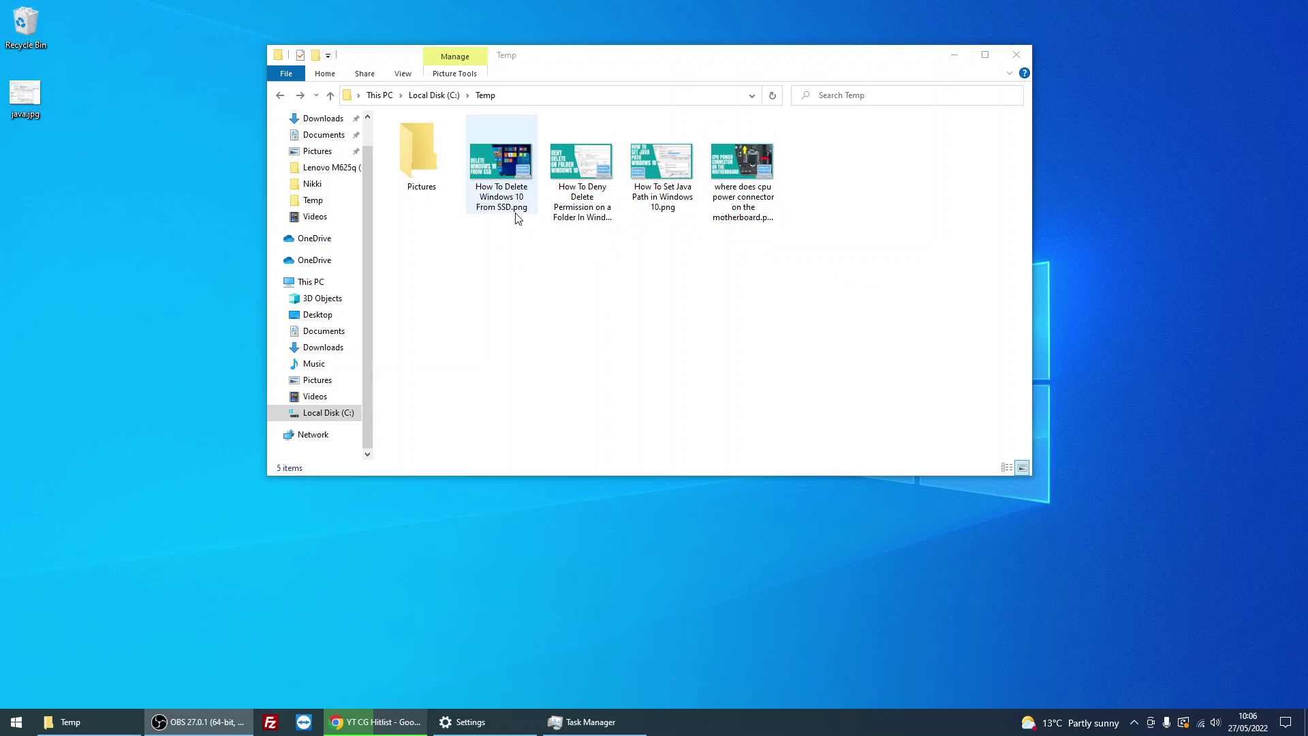
- Cut the four PNG images from Temp, paste them into Pictures, and return to Temp
drag(893, 317, 496, 138)
right_click(496, 138)
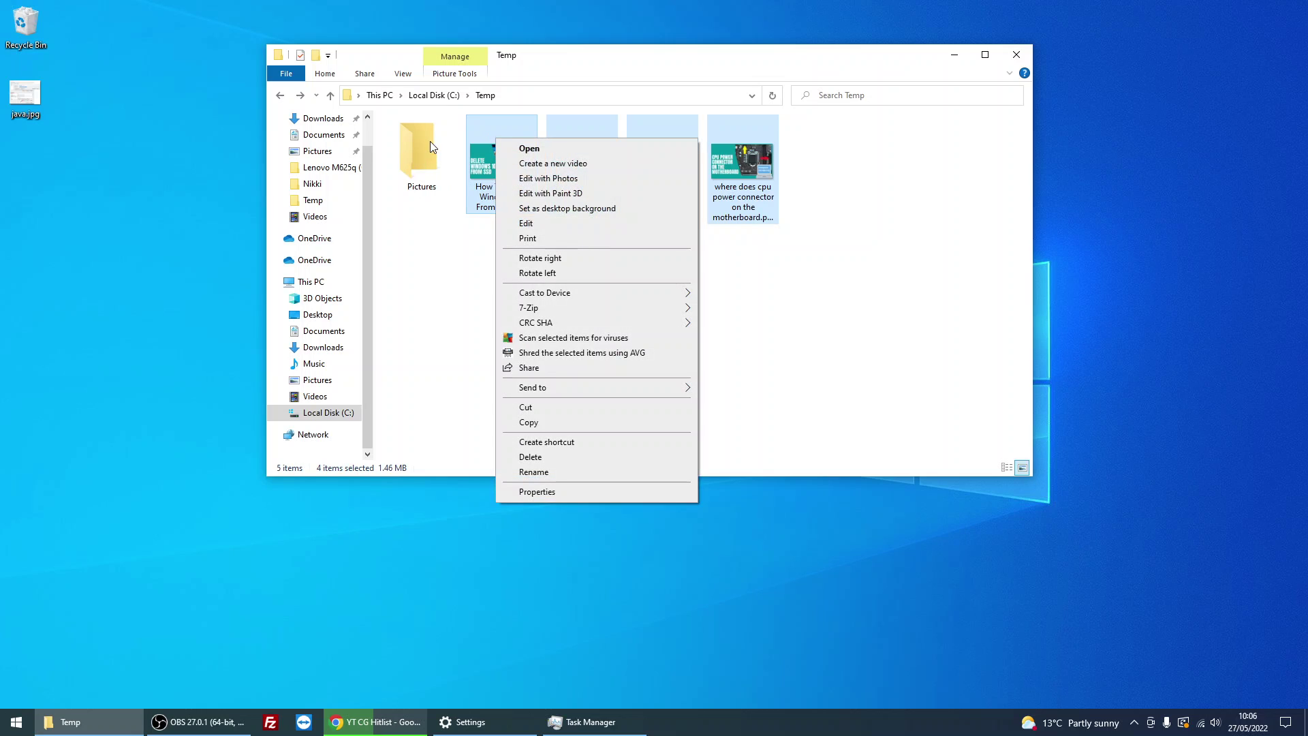
click(571, 409)
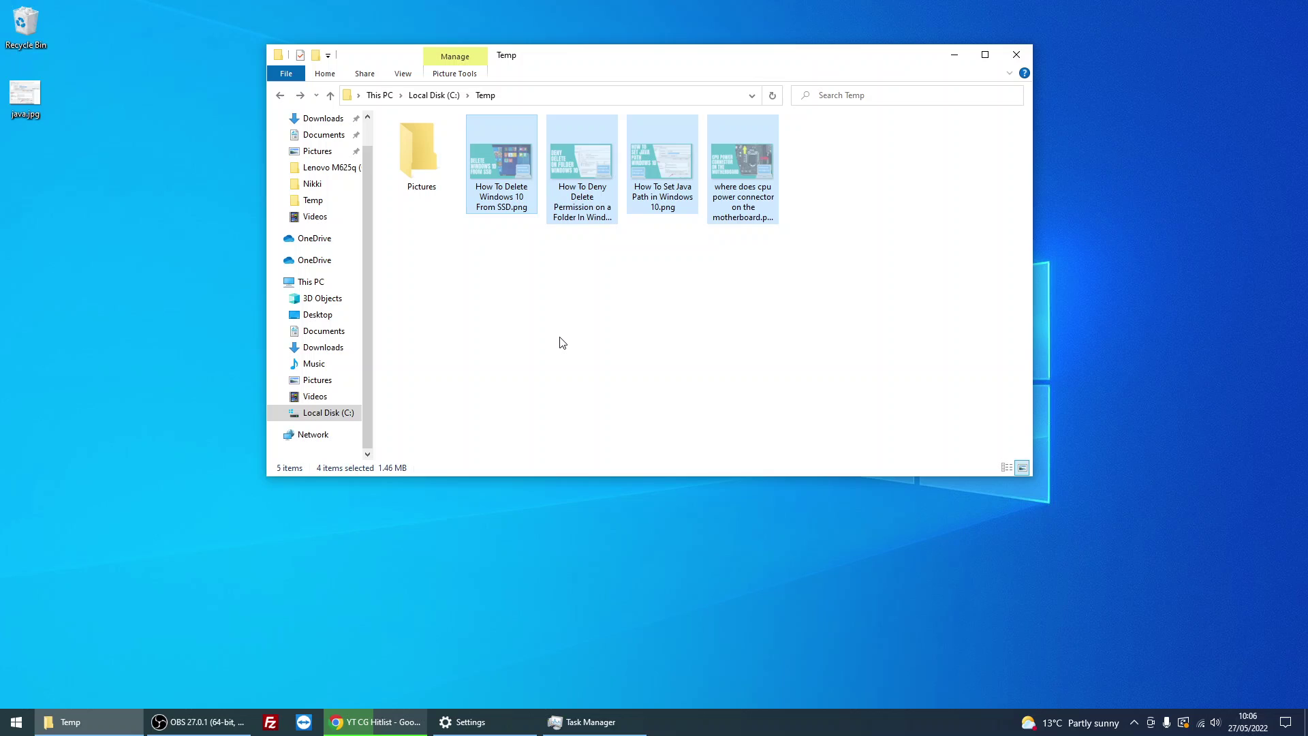
click(419, 154)
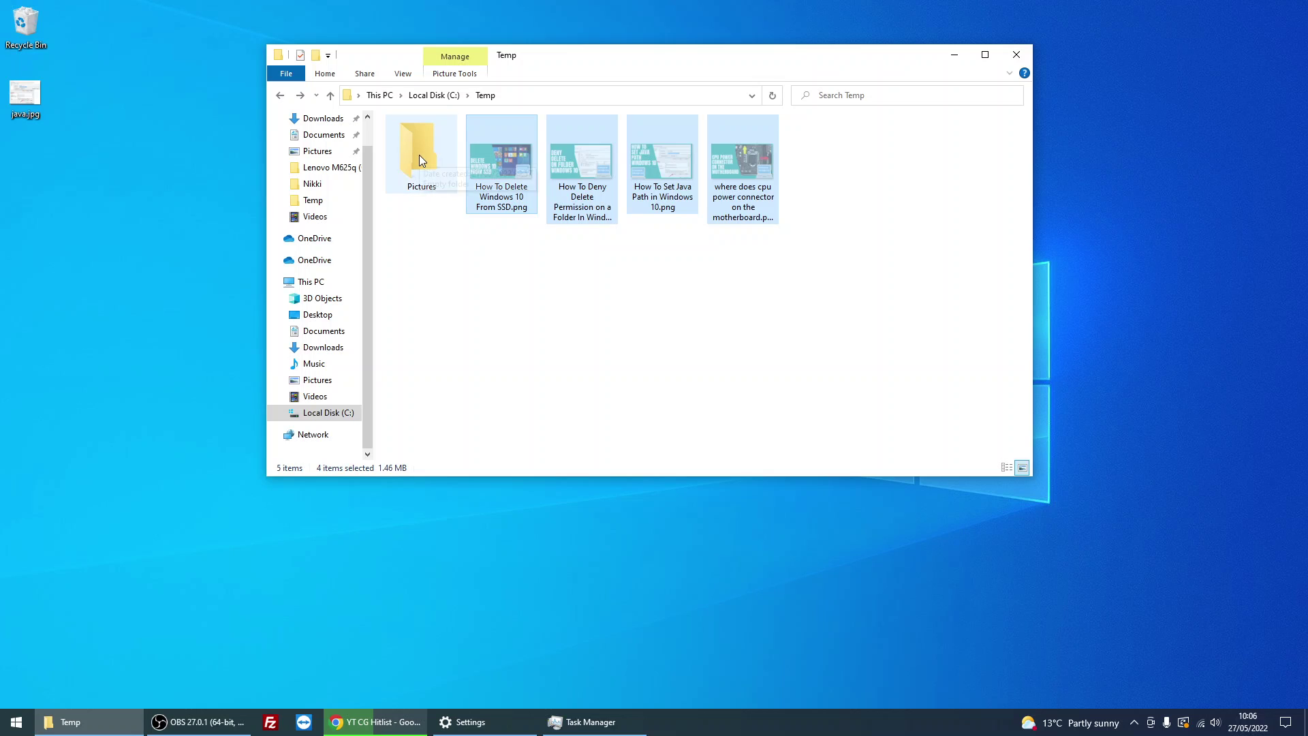
double_click(419, 154)
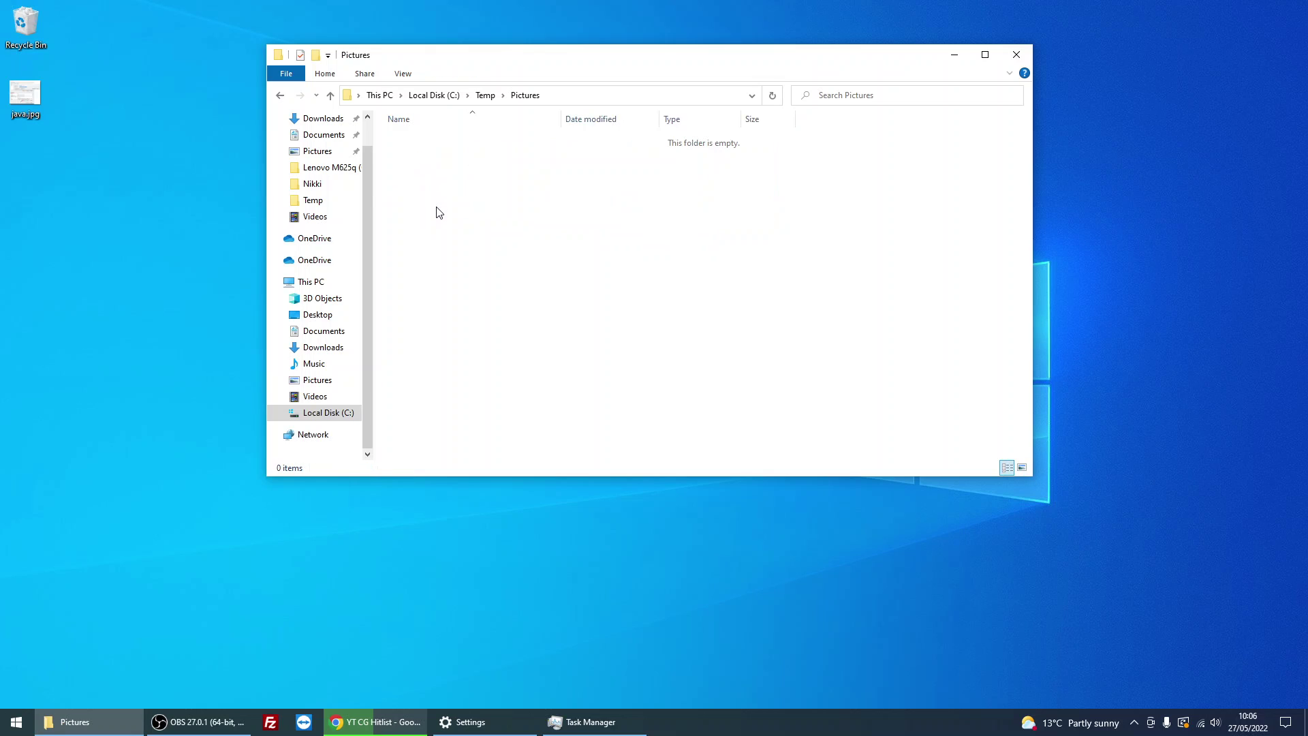
right_click(438, 208)
click(492, 303)
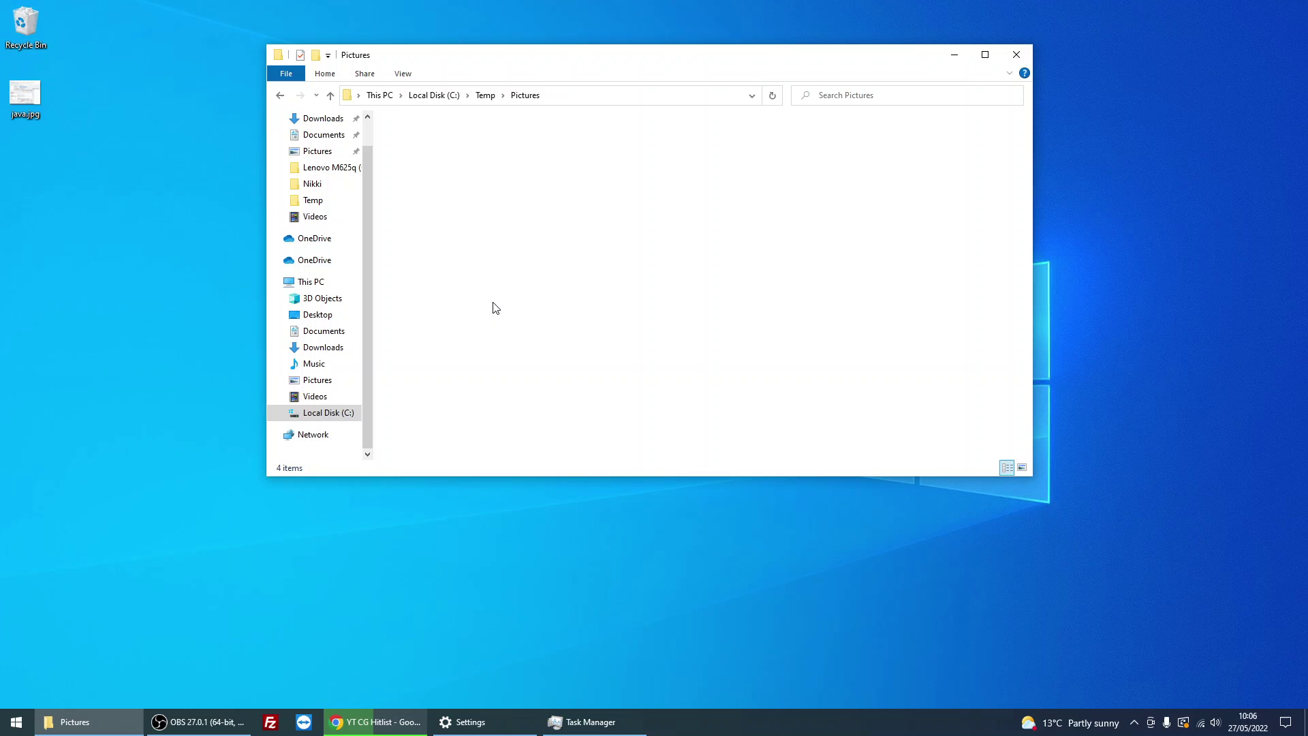
click(485, 96)
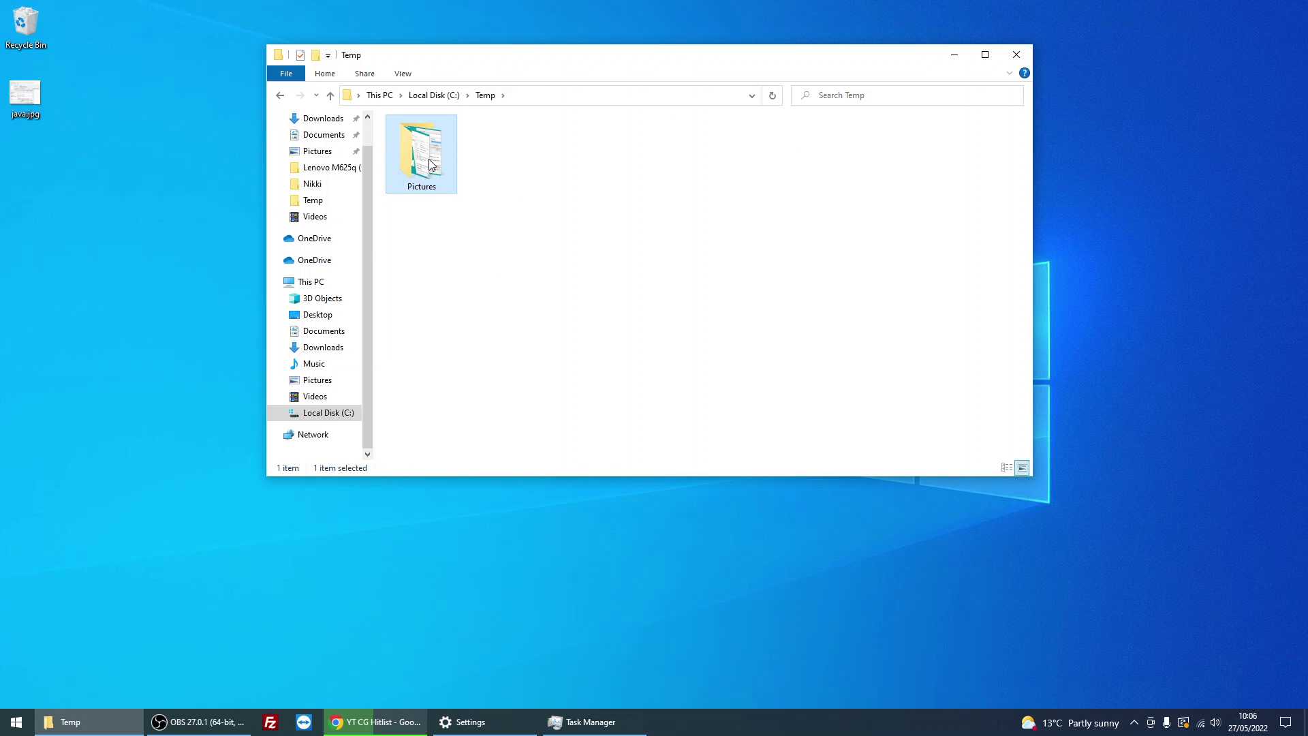
- Open Pictures' Properties on the Security tab and review Users and Authenticated Users permissions
right_click(430, 160)
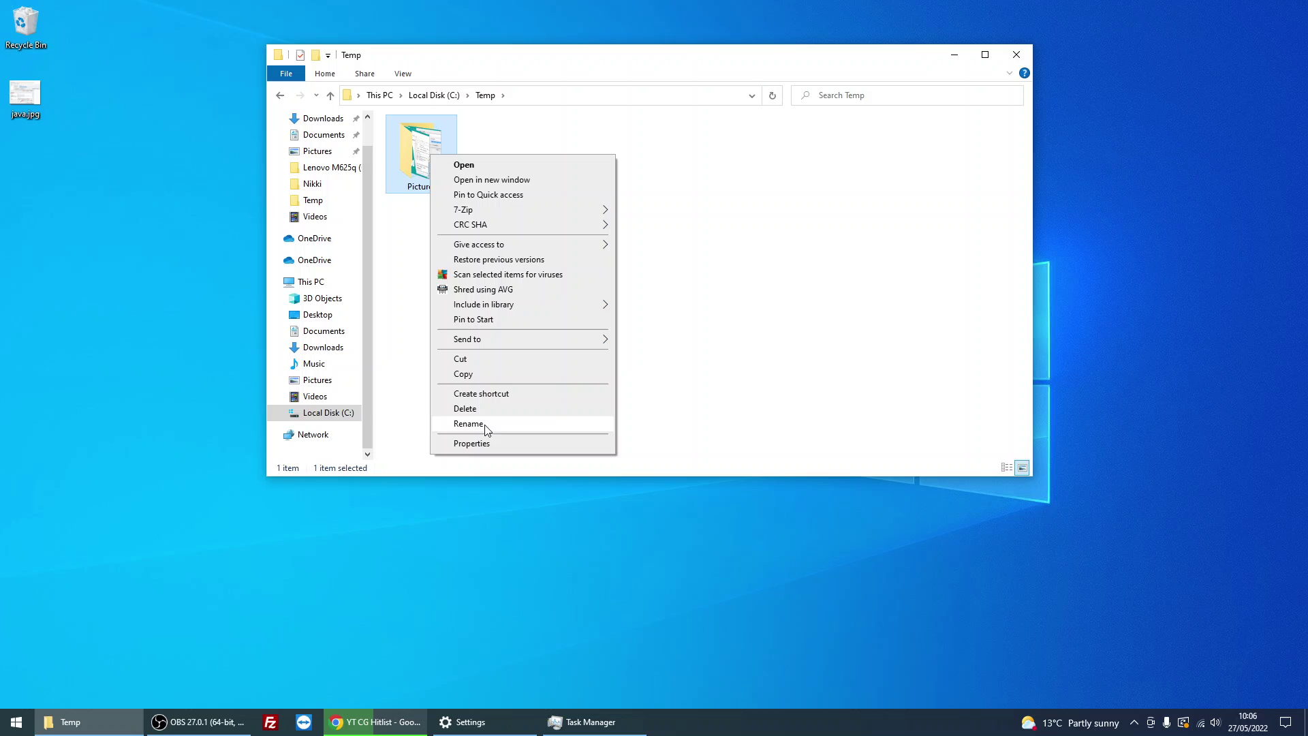
click(492, 446)
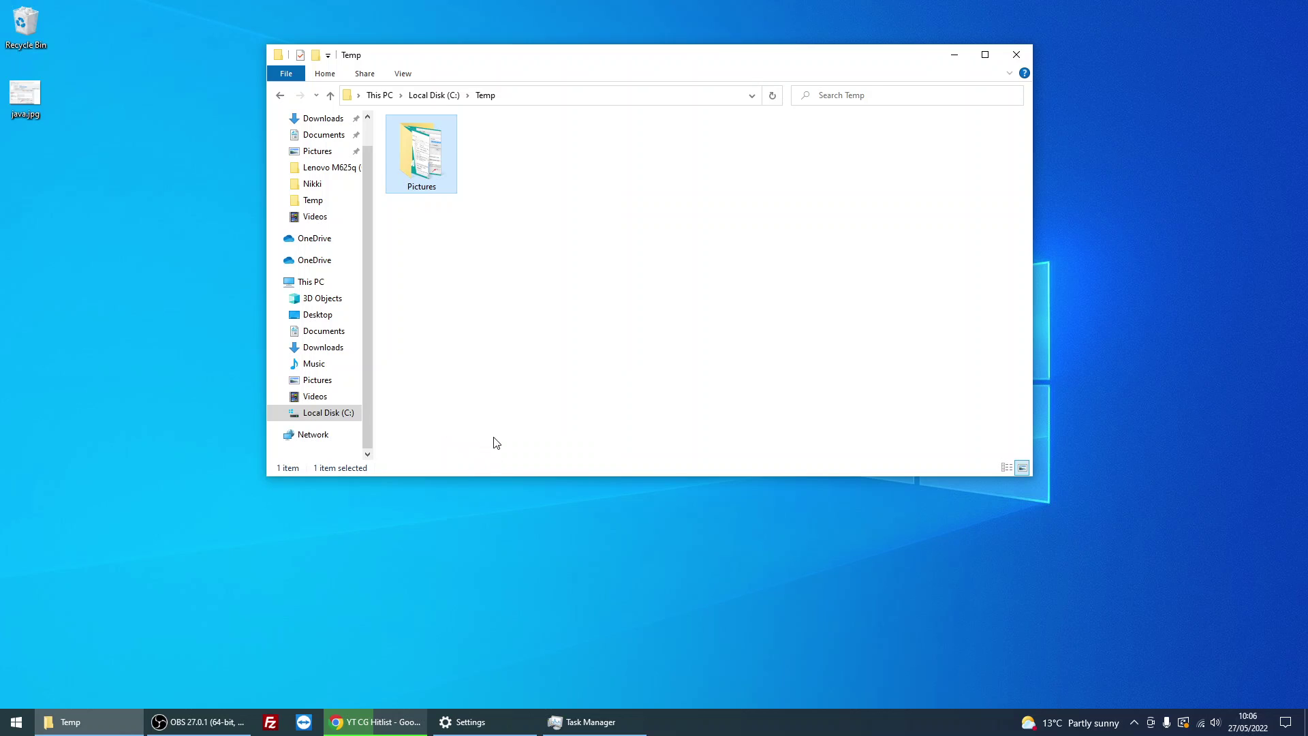
drag(552, 168, 620, 116)
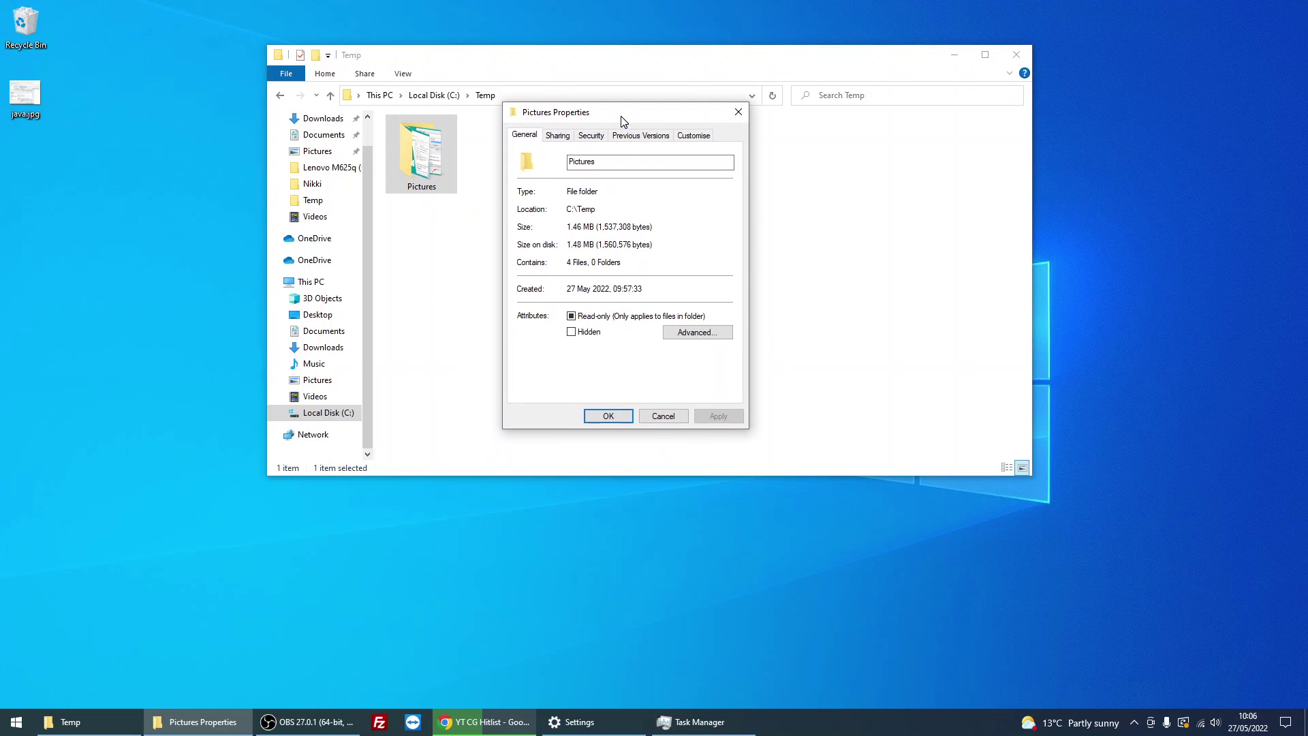
click(591, 135)
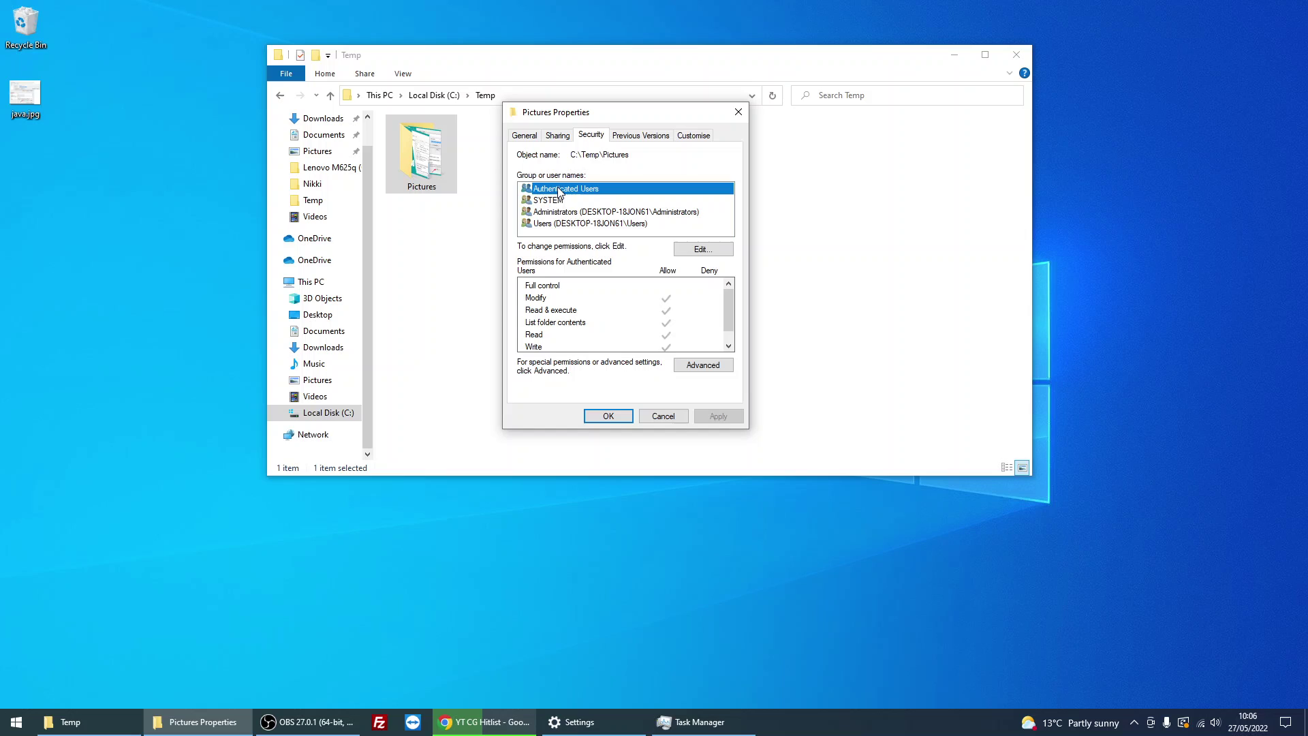
click(570, 224)
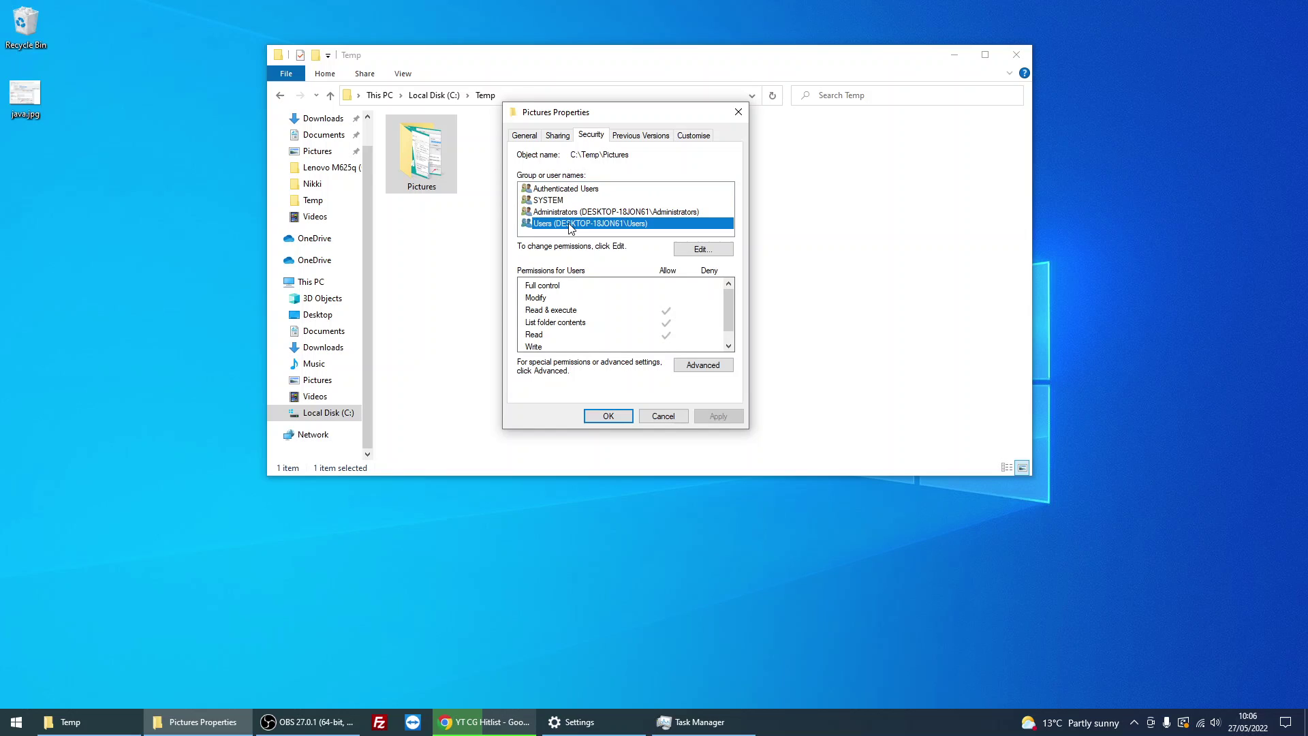
click(581, 191)
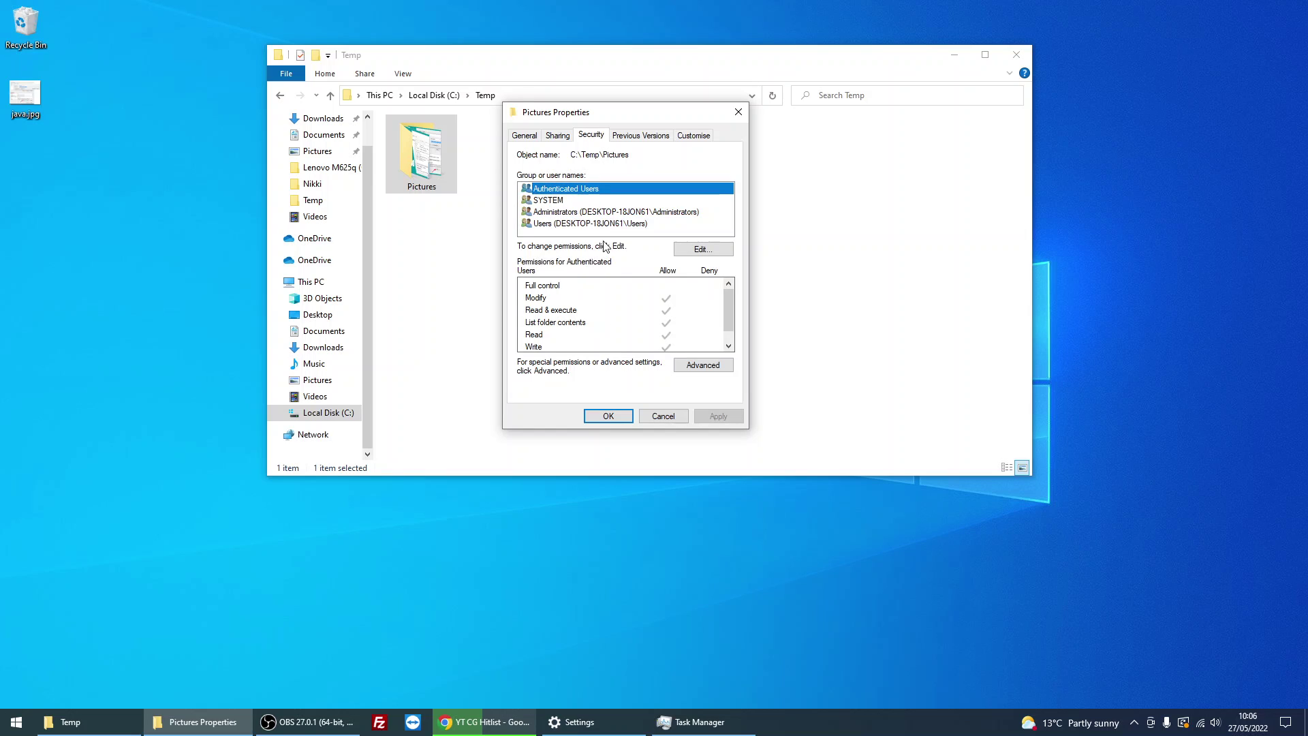
click(553, 300)
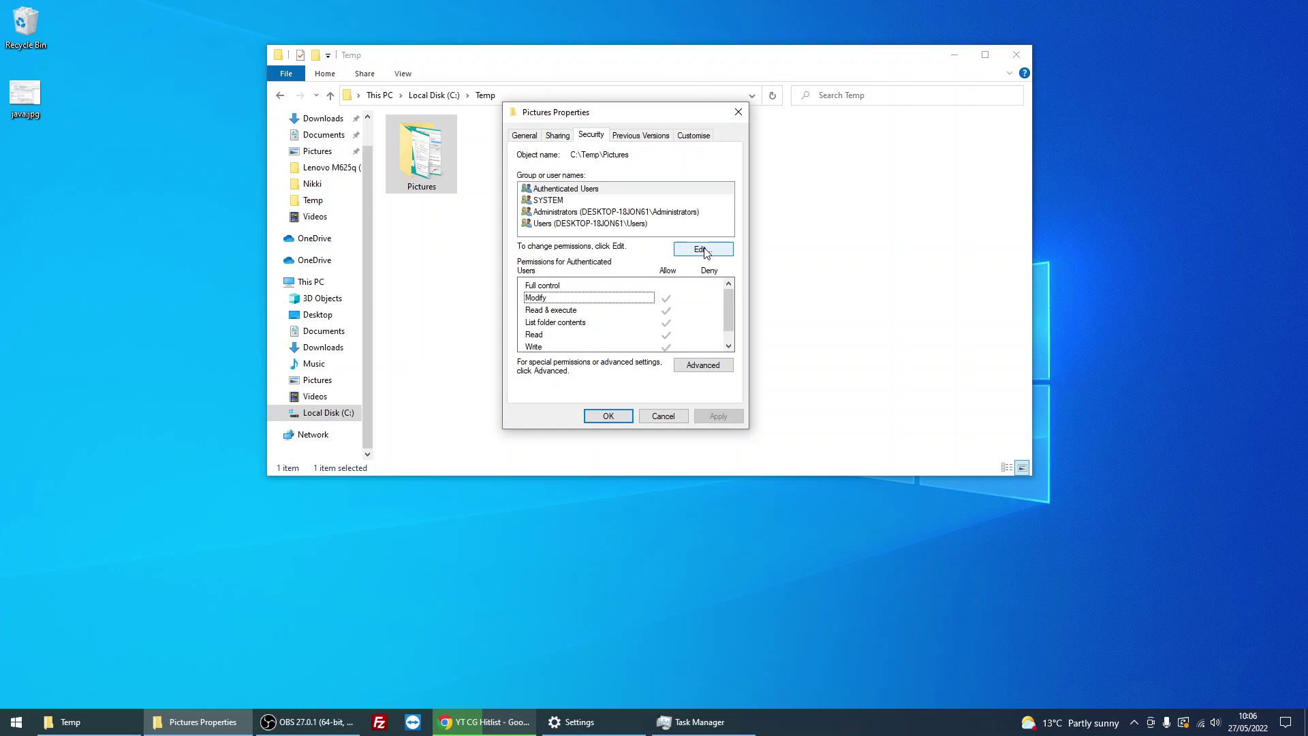
- In Advanced security settings, view the Administrators entry's details, then close them
click(705, 368)
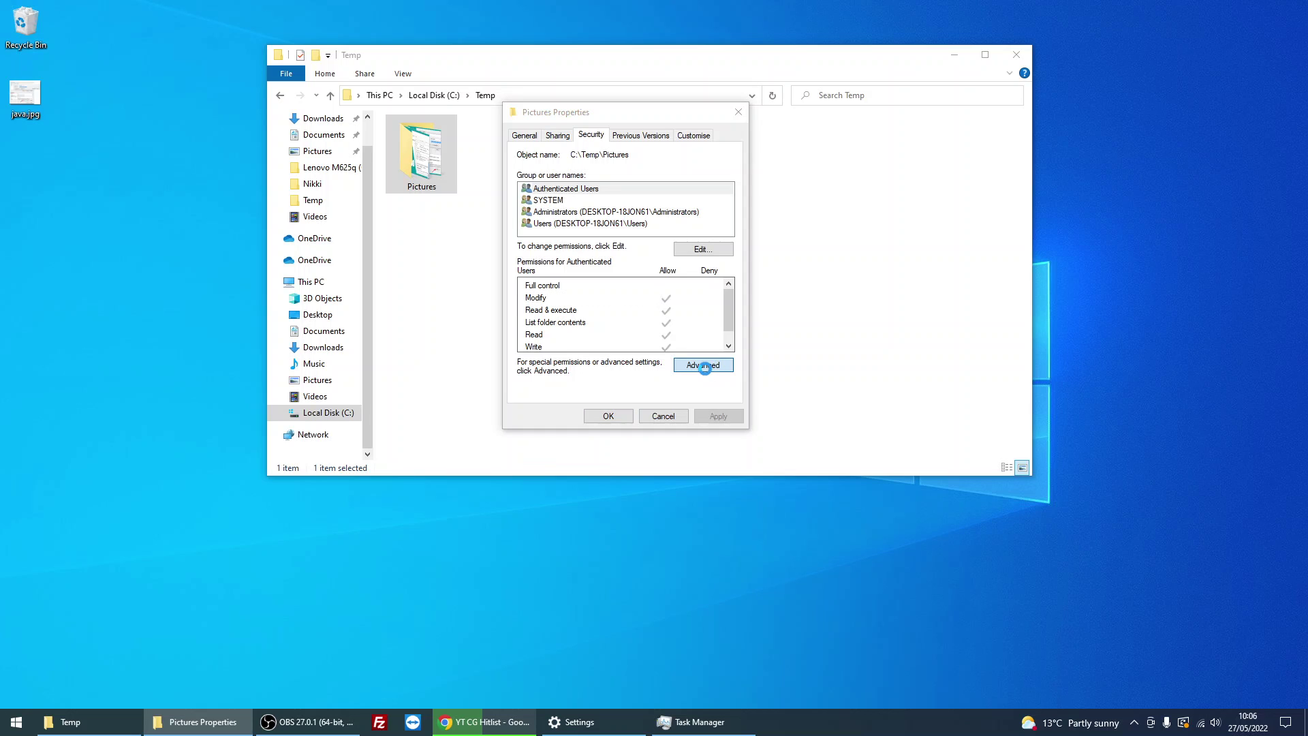
click(508, 337)
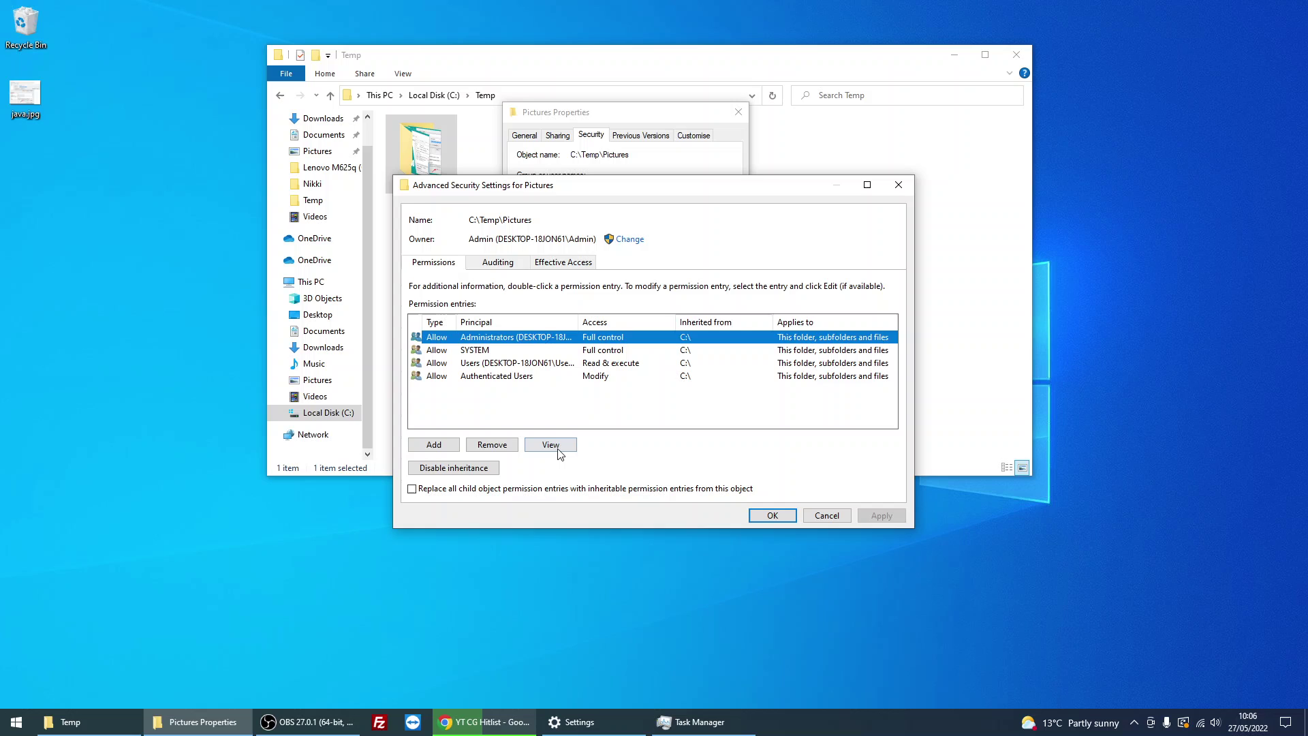
click(557, 446)
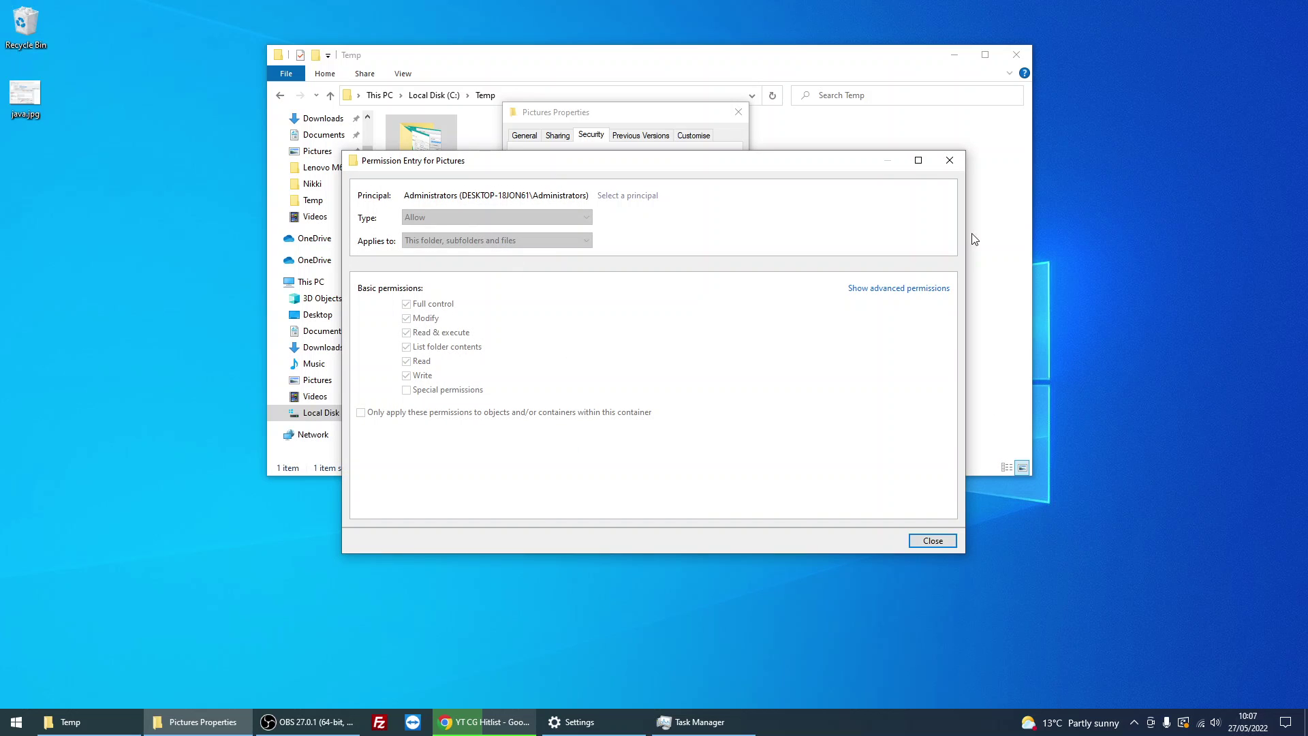
click(949, 160)
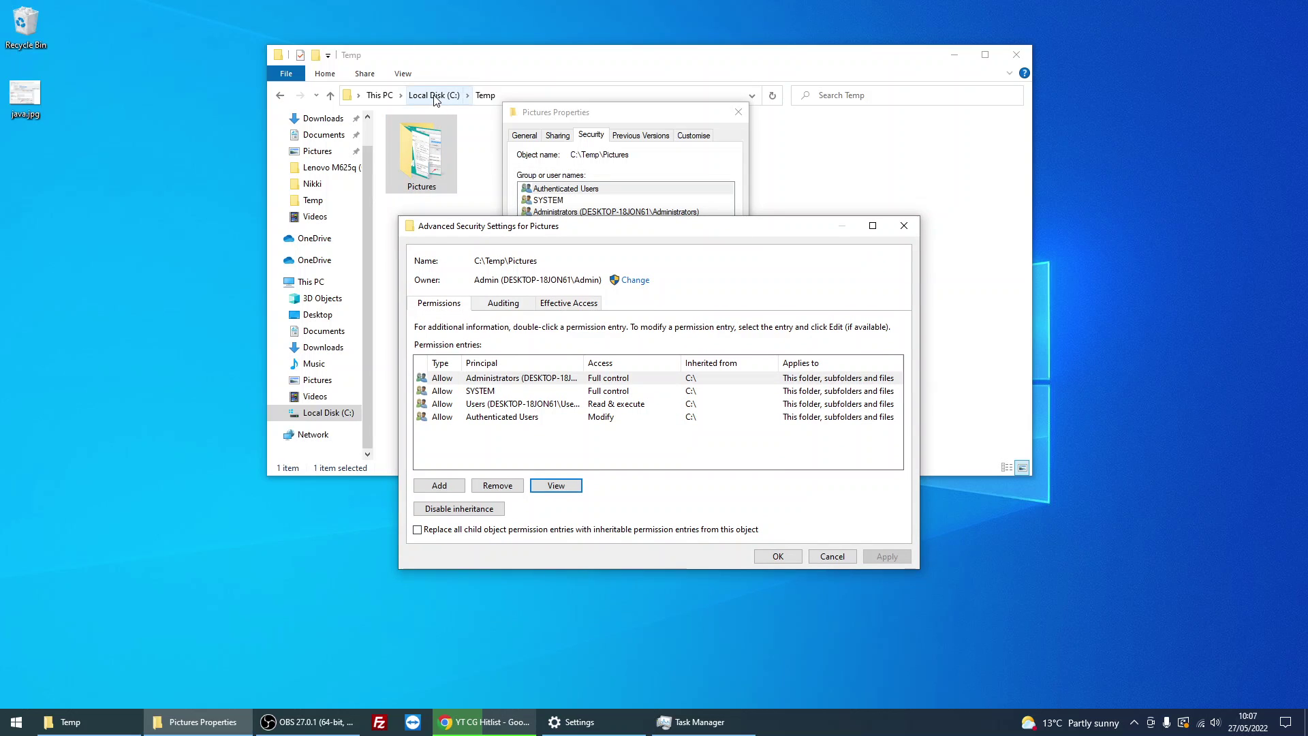
- Disable inheritance, choosing 'Remove all inherited permissions from this object'
click(460, 510)
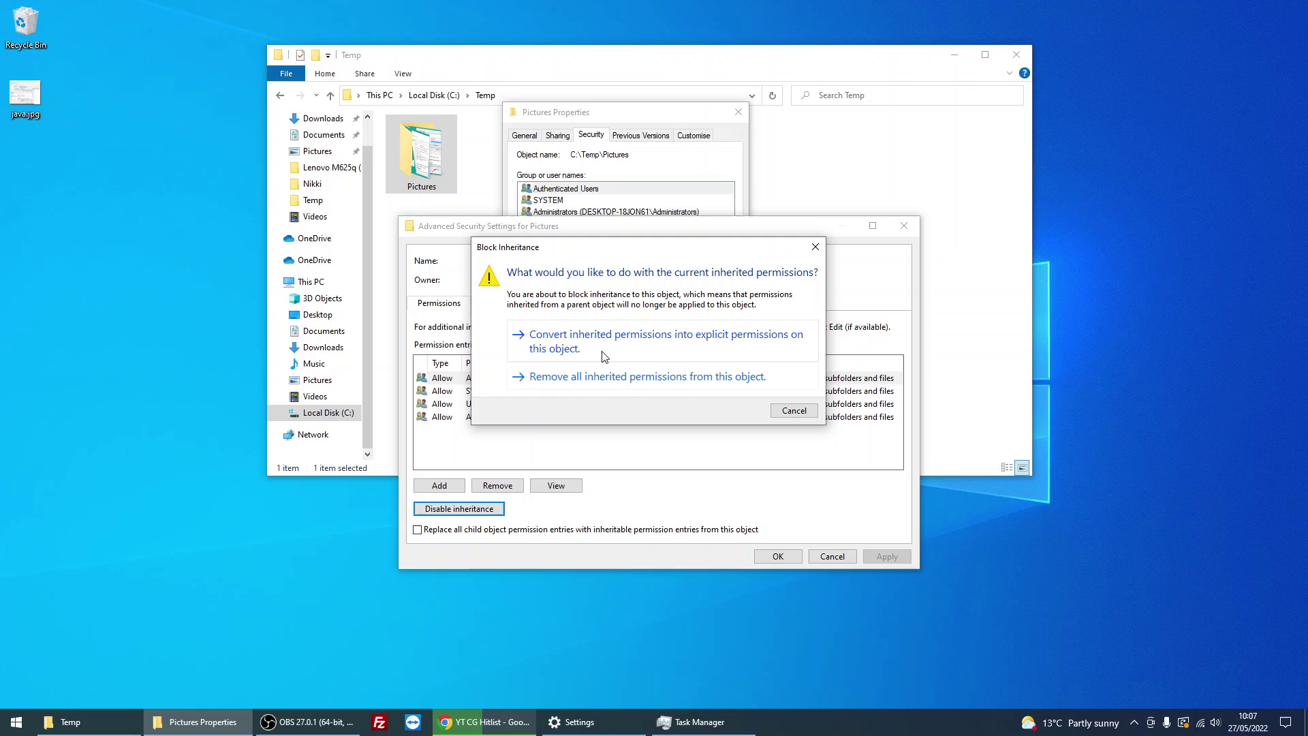
drag(651, 251, 746, 169)
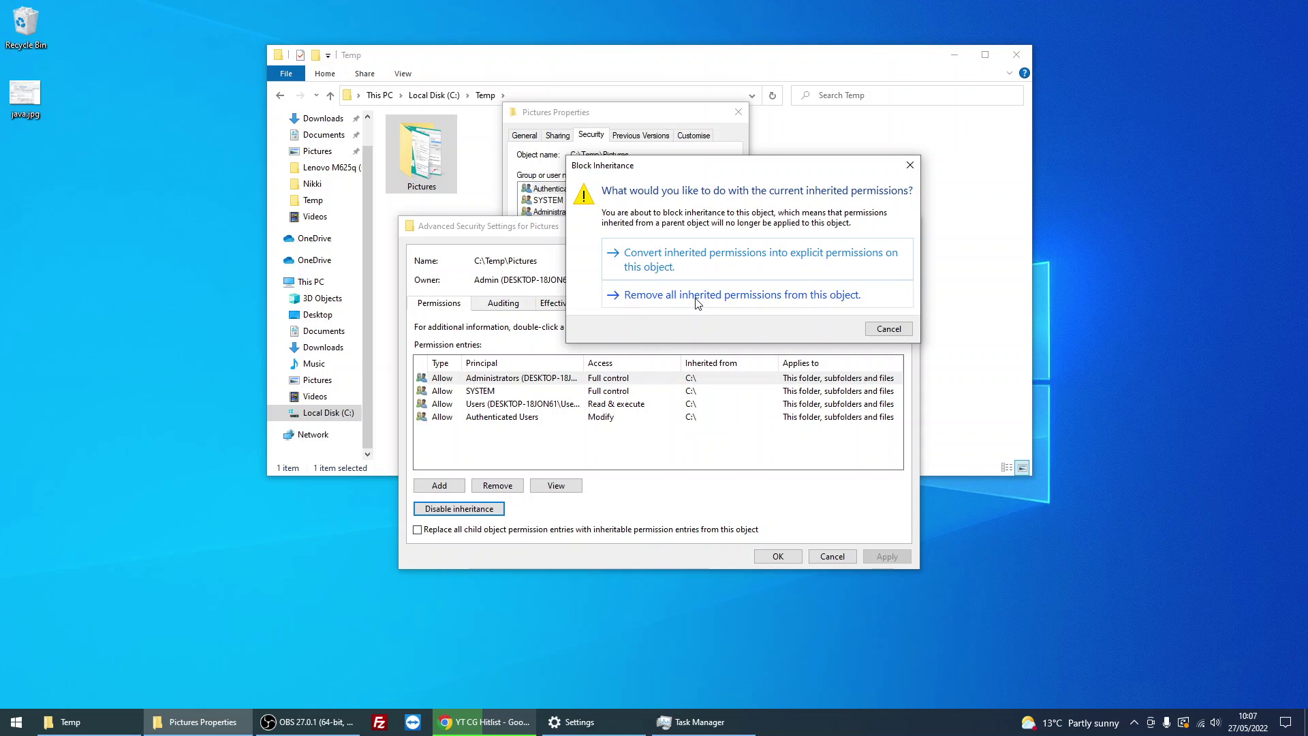
click(808, 294)
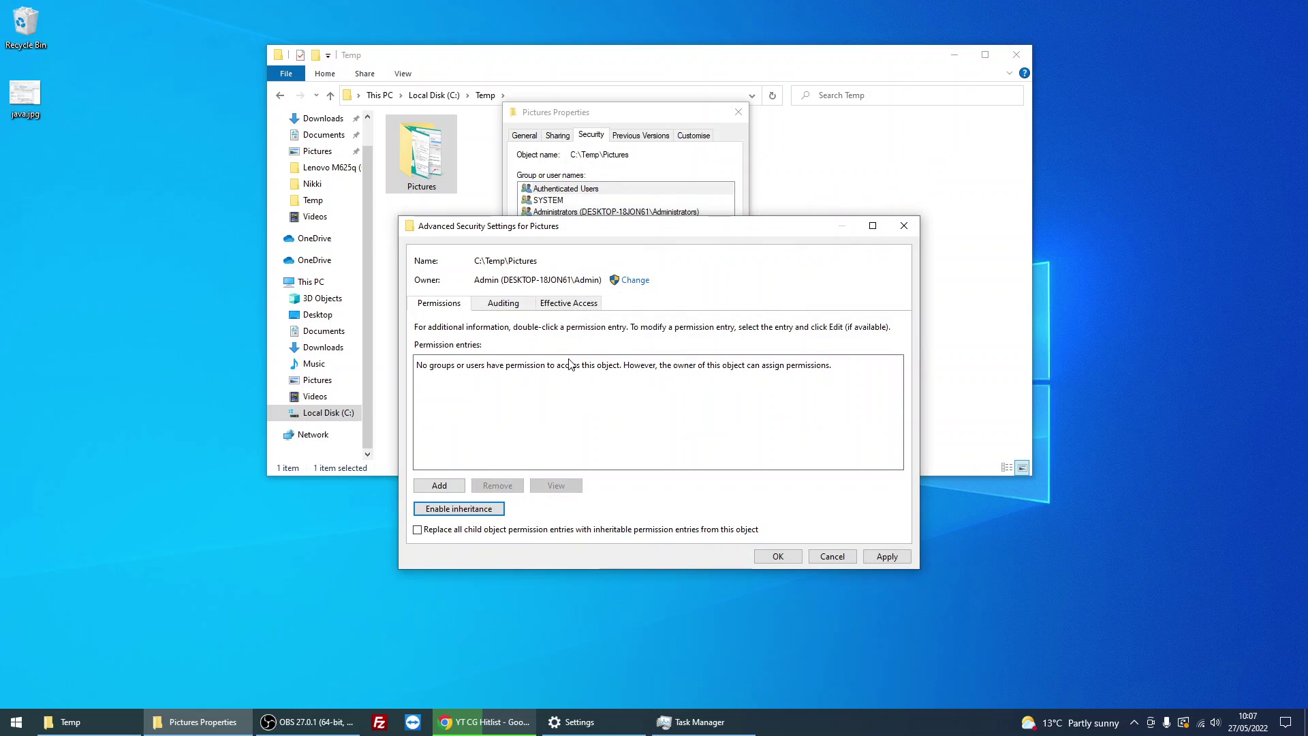
- Start a new permission entry and its principal selection, then bring up the Win+X menu
click(440, 486)
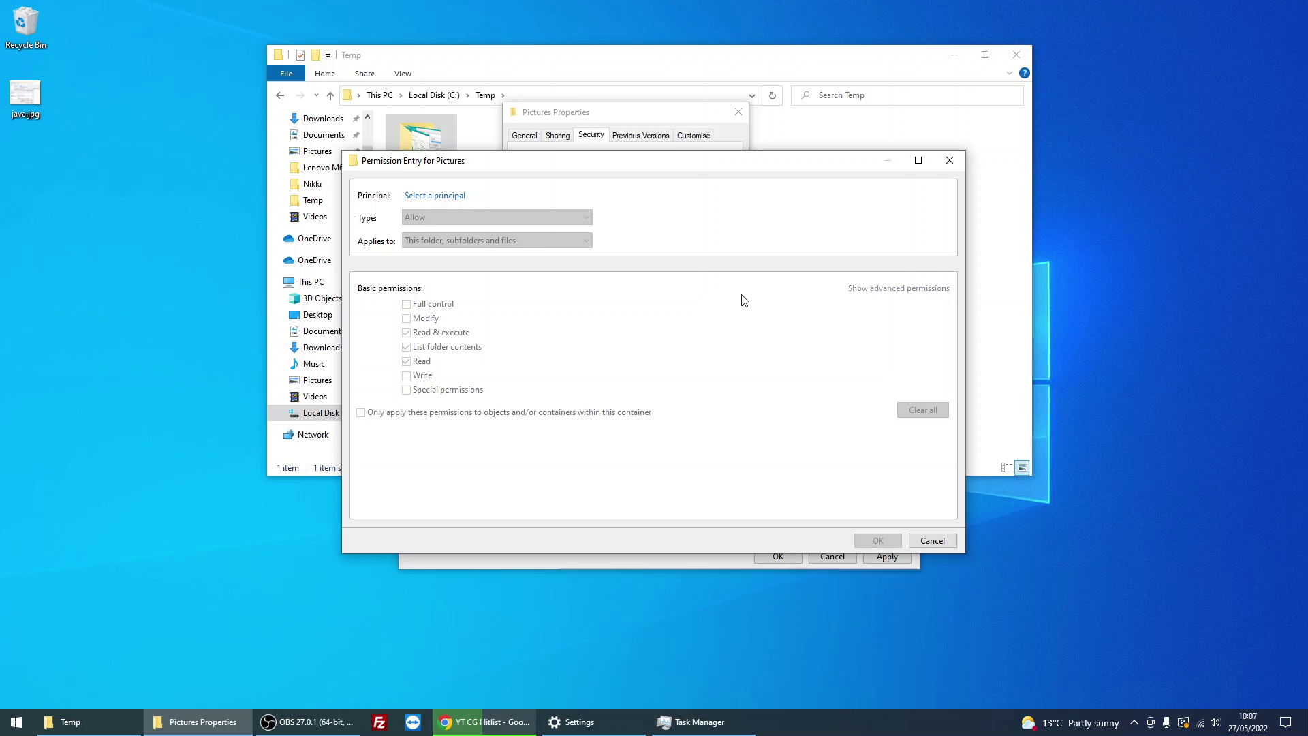
click(424, 196)
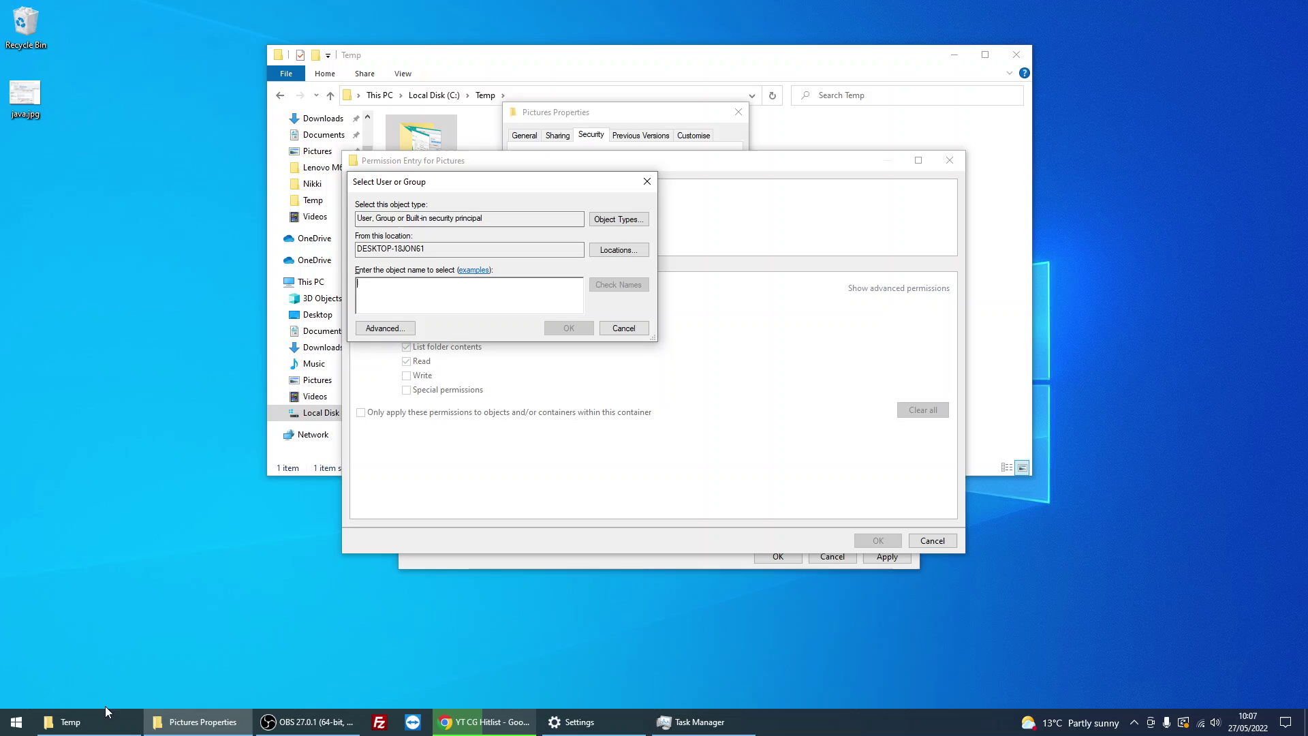
click(19, 726)
right_click(19, 726)
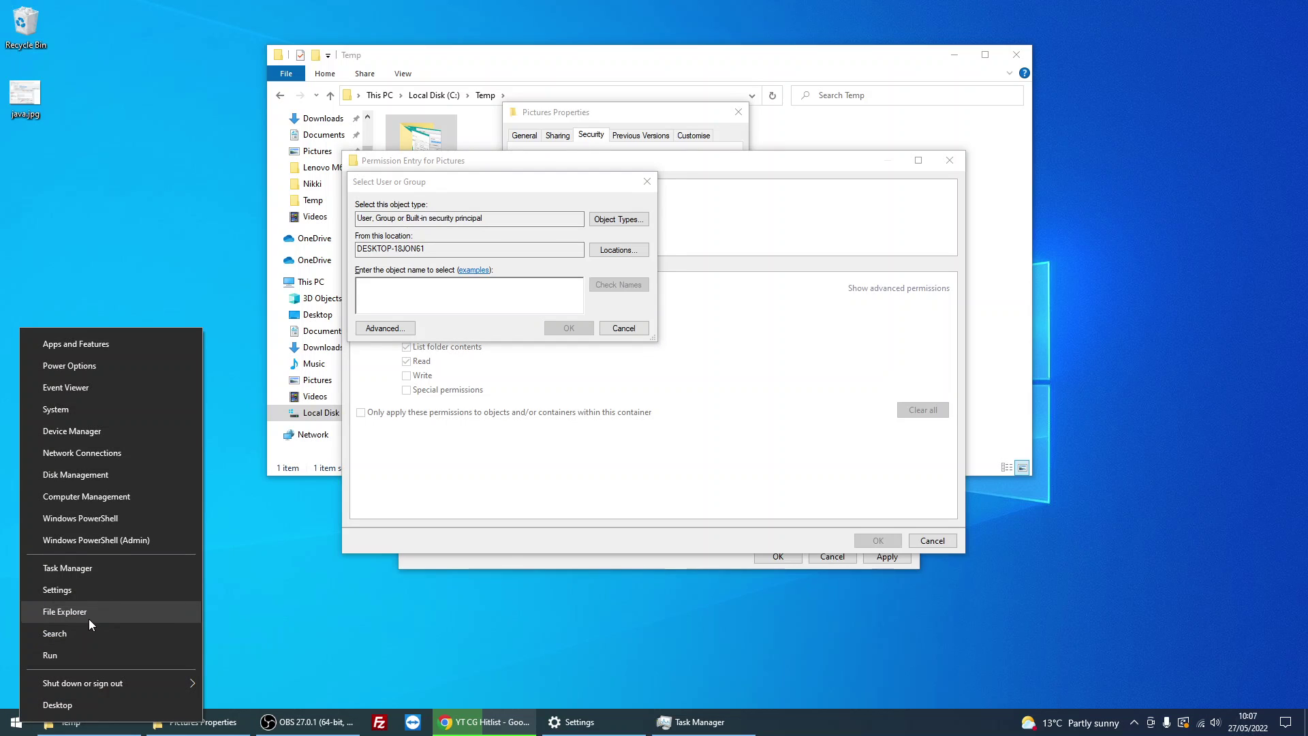
- Search the Start menu for cmd and launch Command Prompt
click(21, 720)
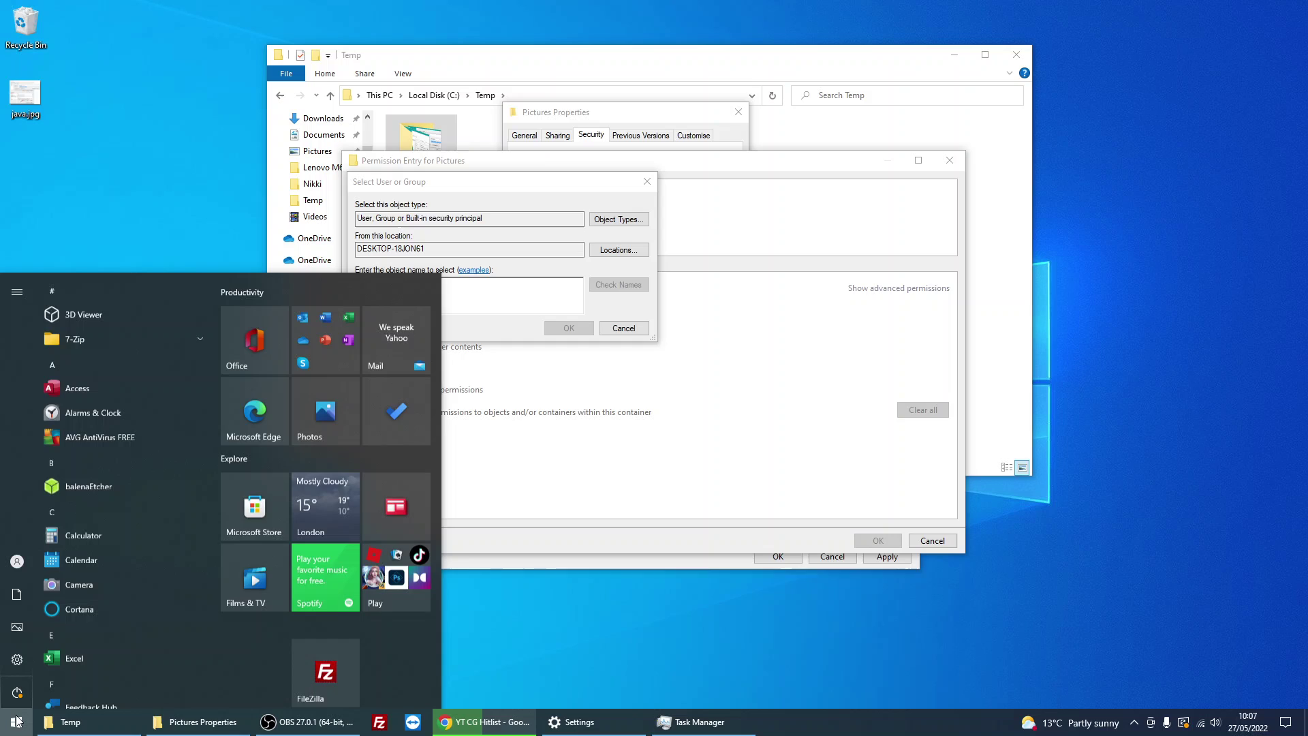
text(cmd)
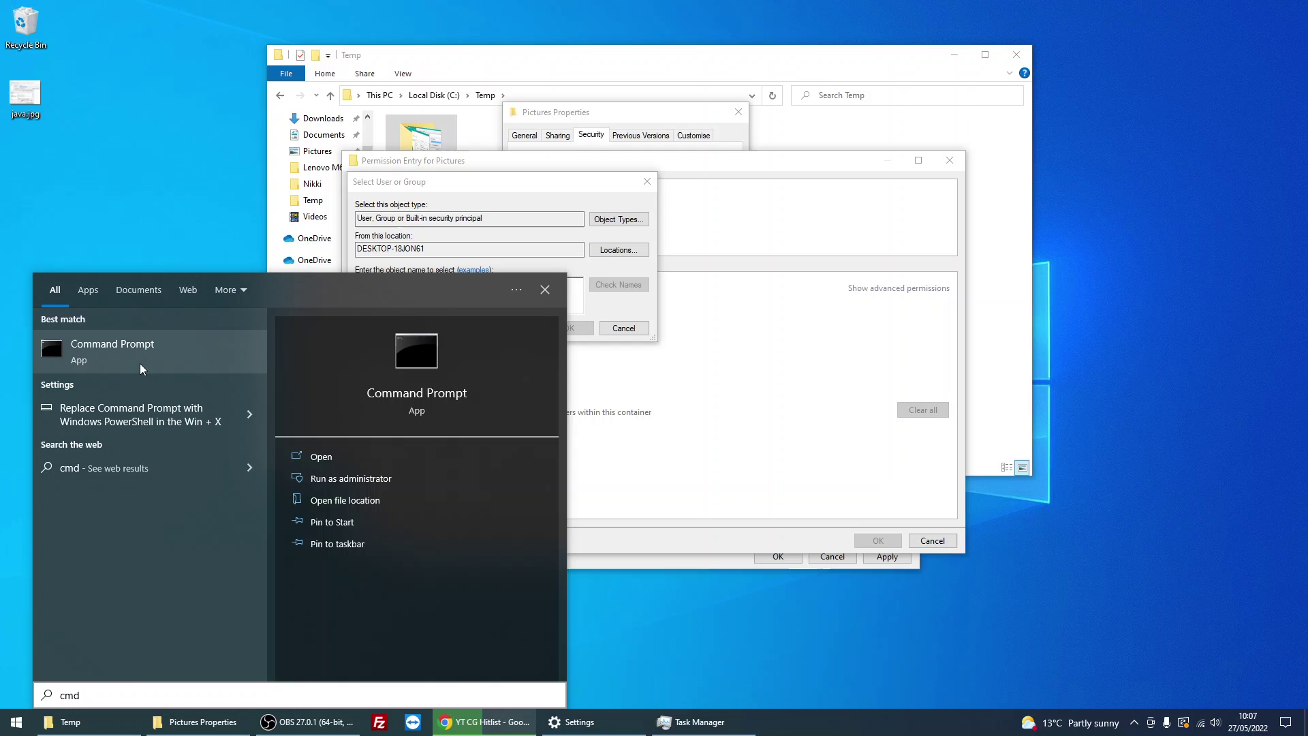
double_click(126, 352)
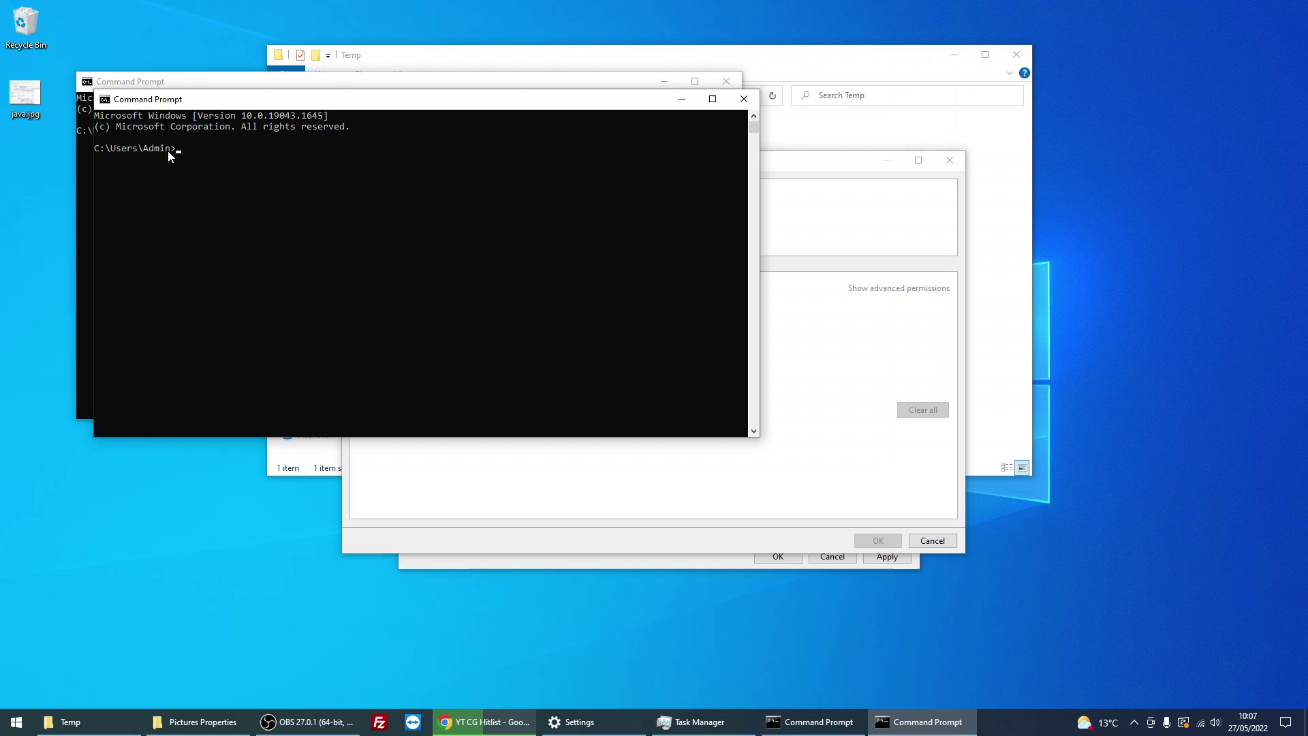
- Close Command Prompt, resolve 'admi' to Admin, and save an entry granting Admin Full control
click(744, 99)
click(726, 82)
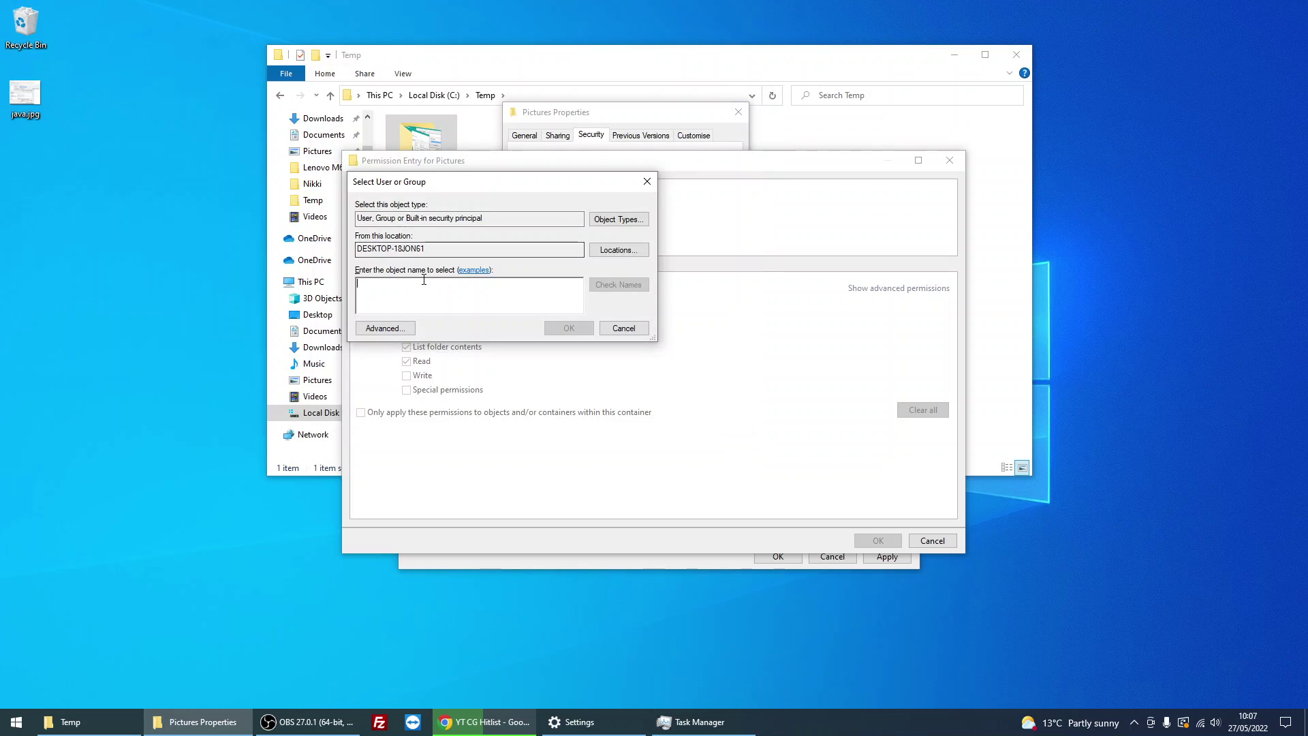
text(admin)
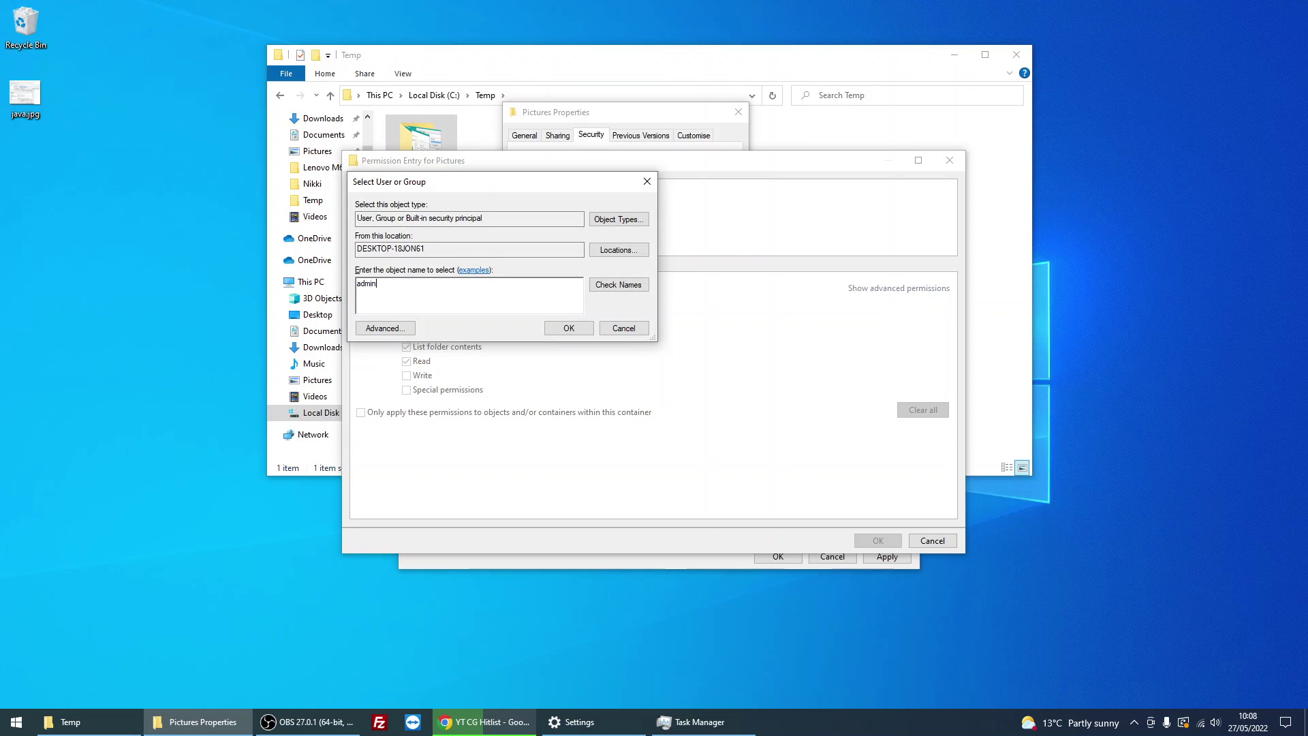
click(618, 284)
click(569, 327)
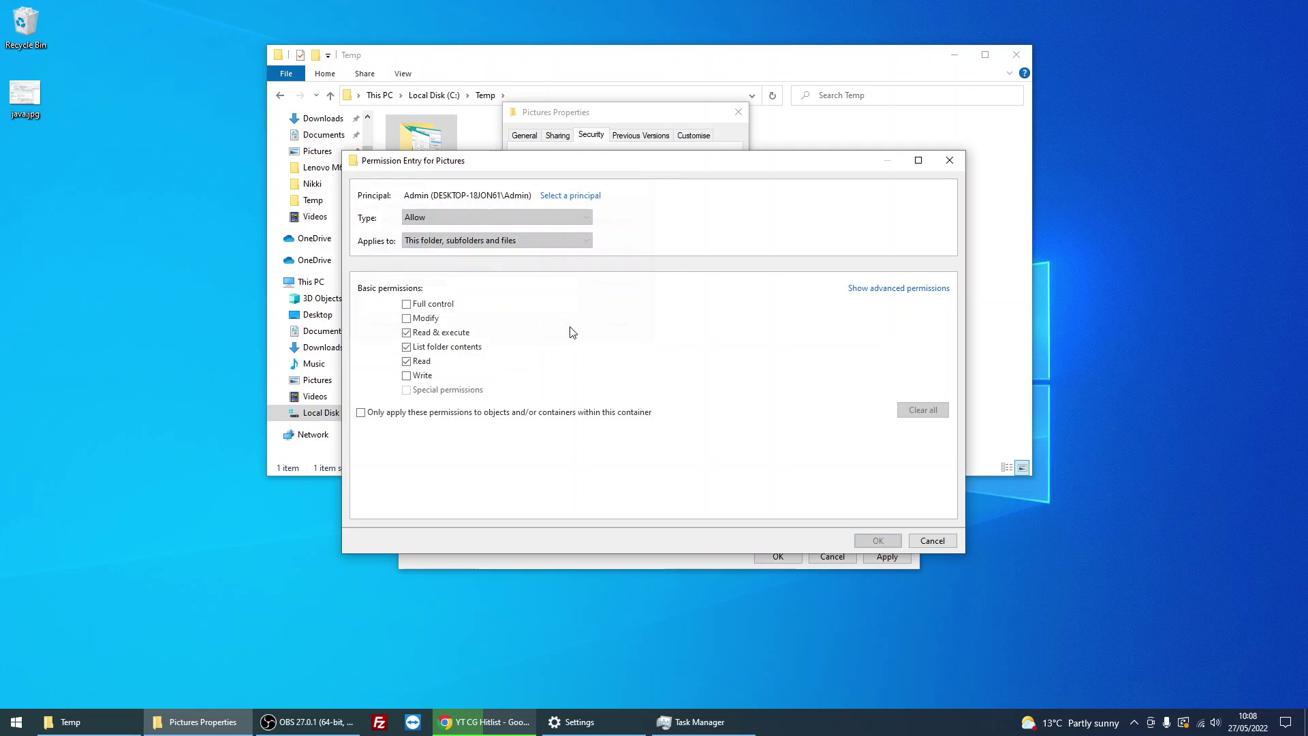
click(406, 304)
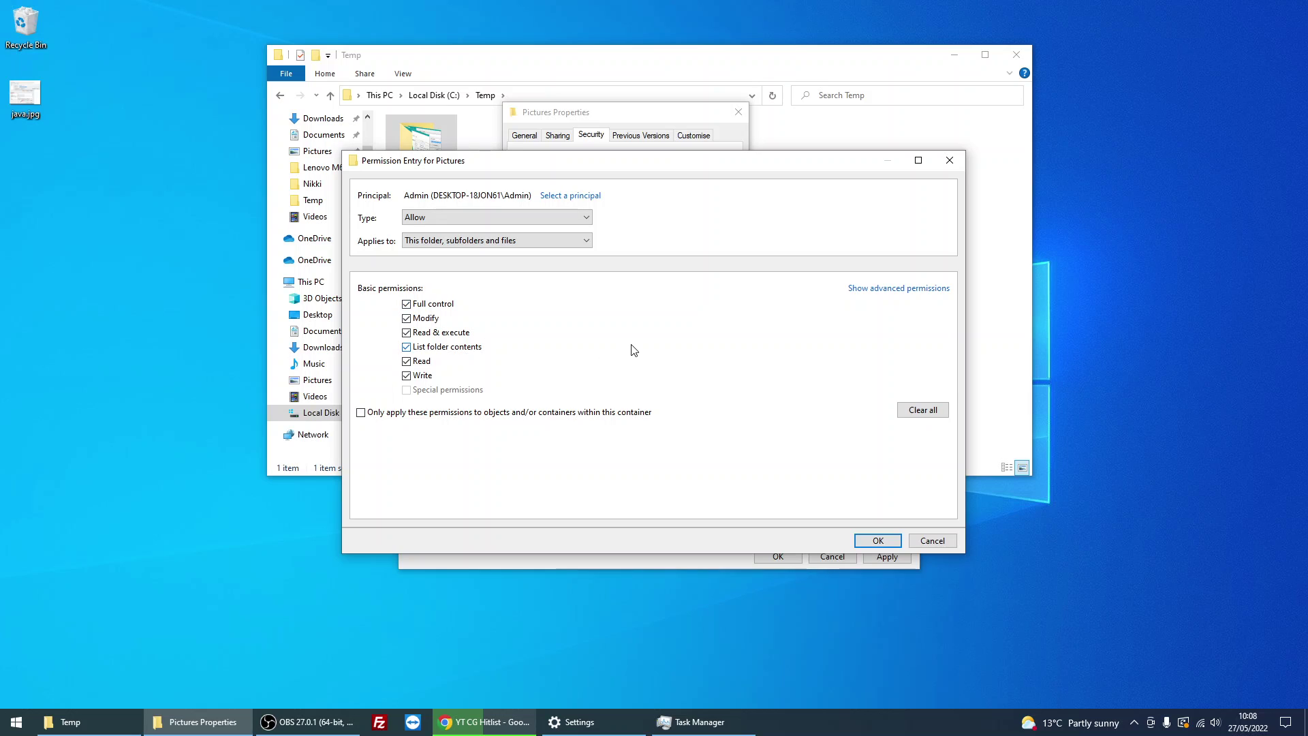
click(877, 540)
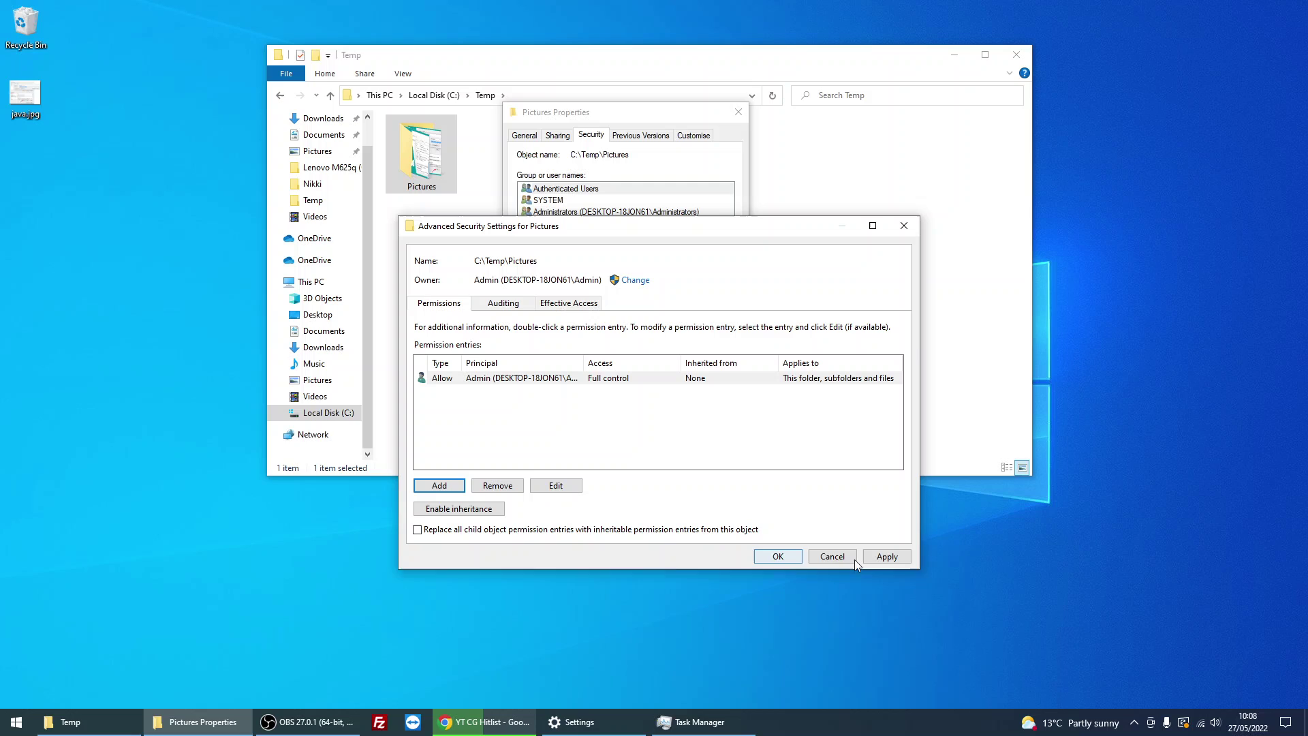
- Apply Admin's Full control permission and add a second permission entry
click(885, 556)
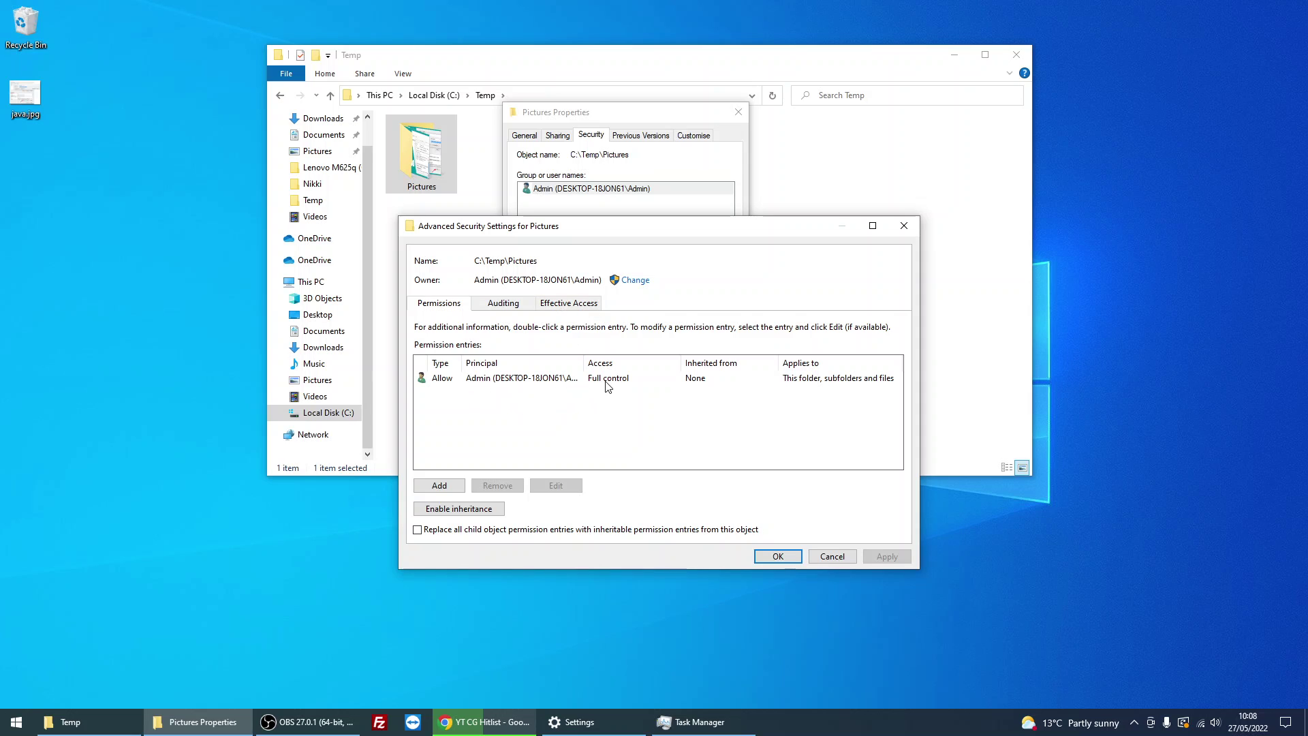
click(440, 485)
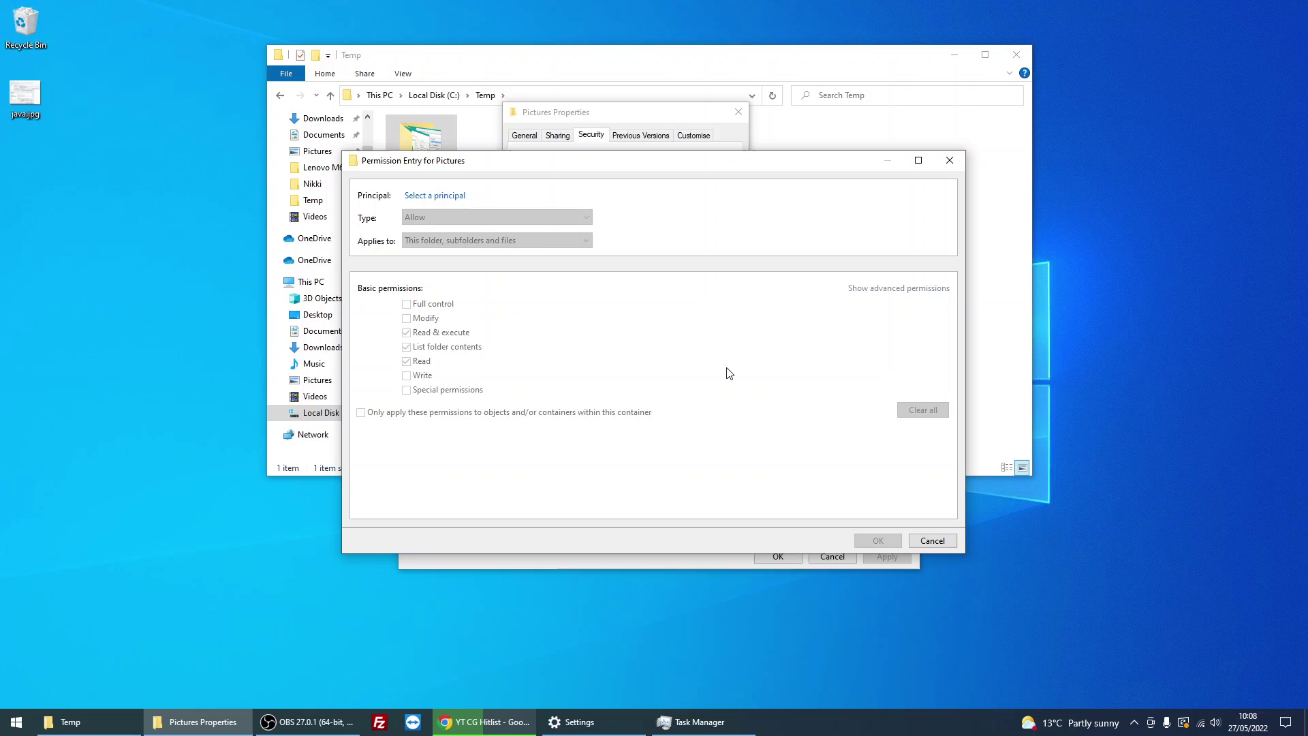
- List all local users and groups with Find Now and pick IUSR
click(435, 196)
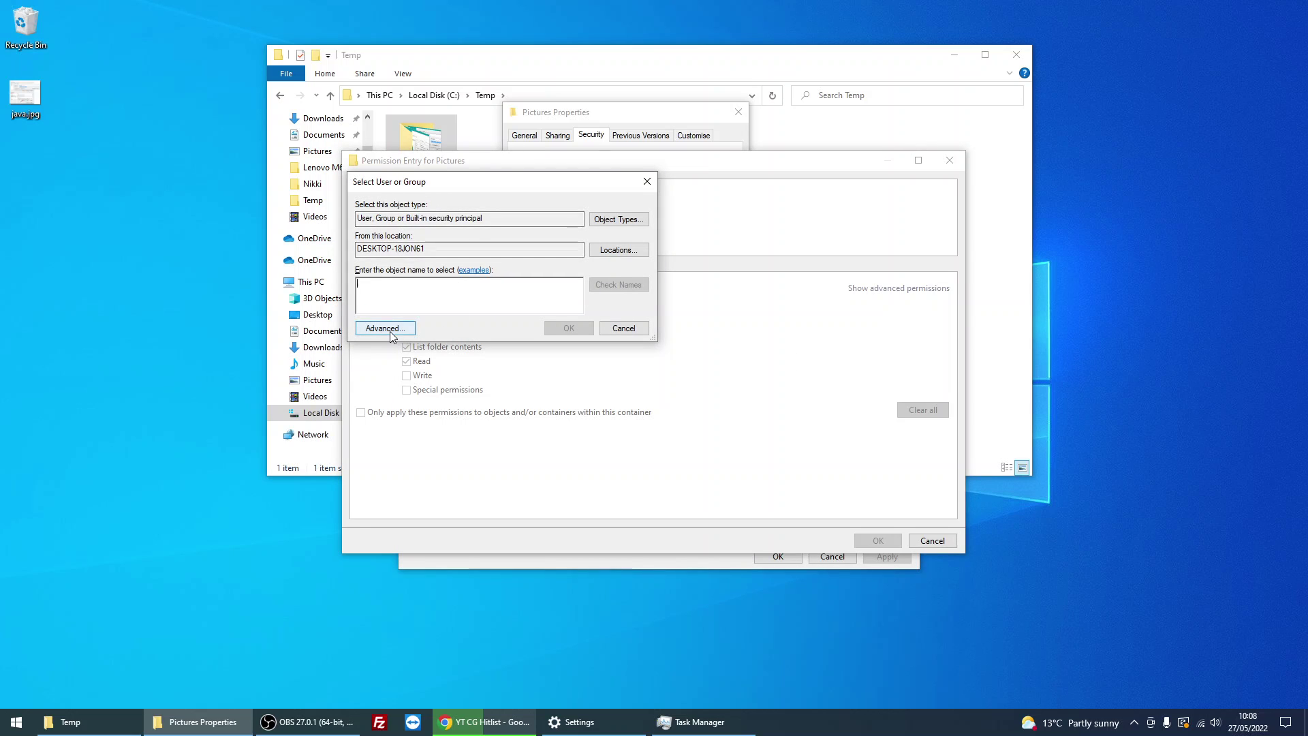
click(385, 328)
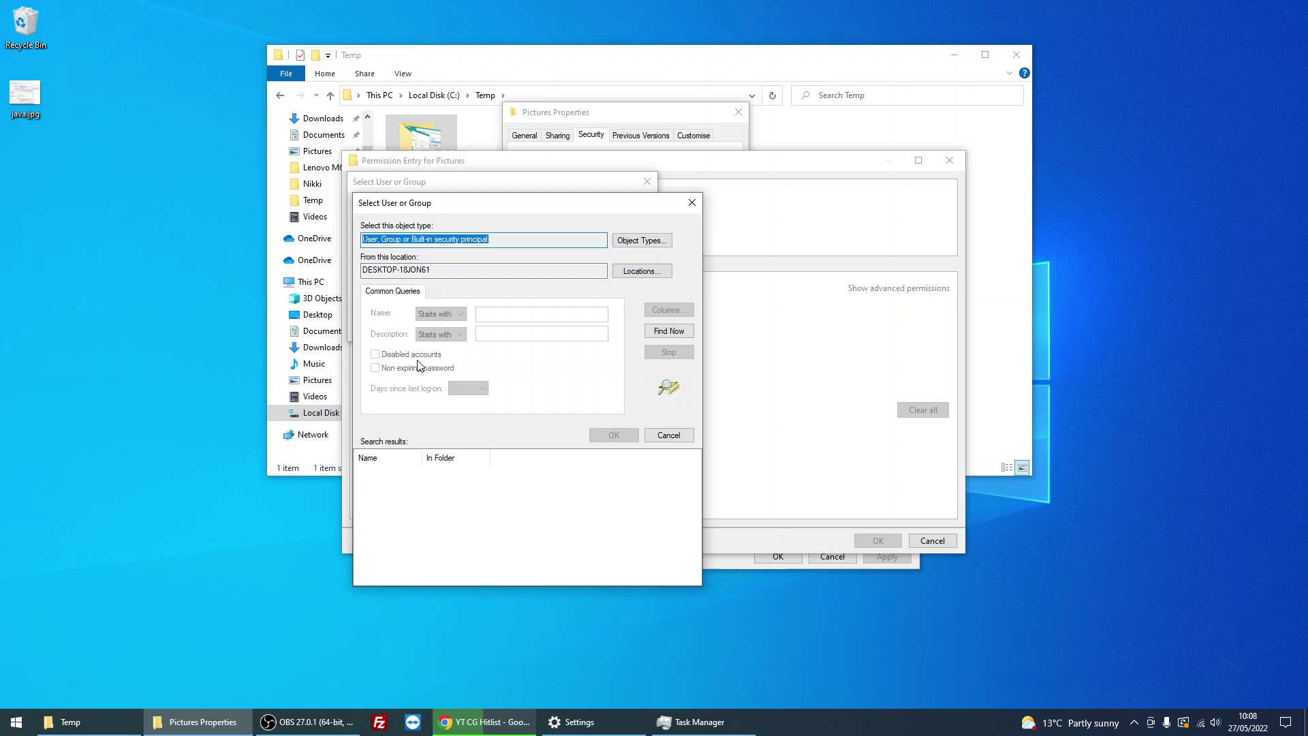
click(674, 331)
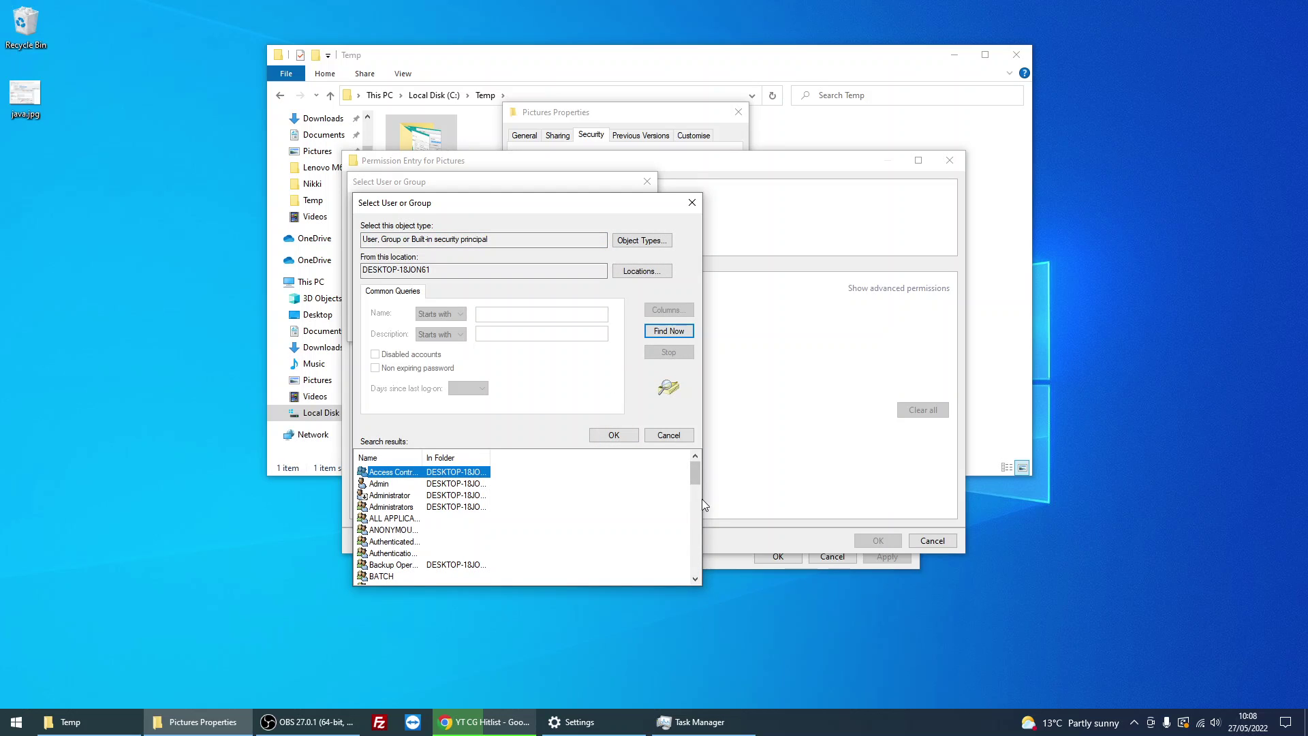
click(696, 532)
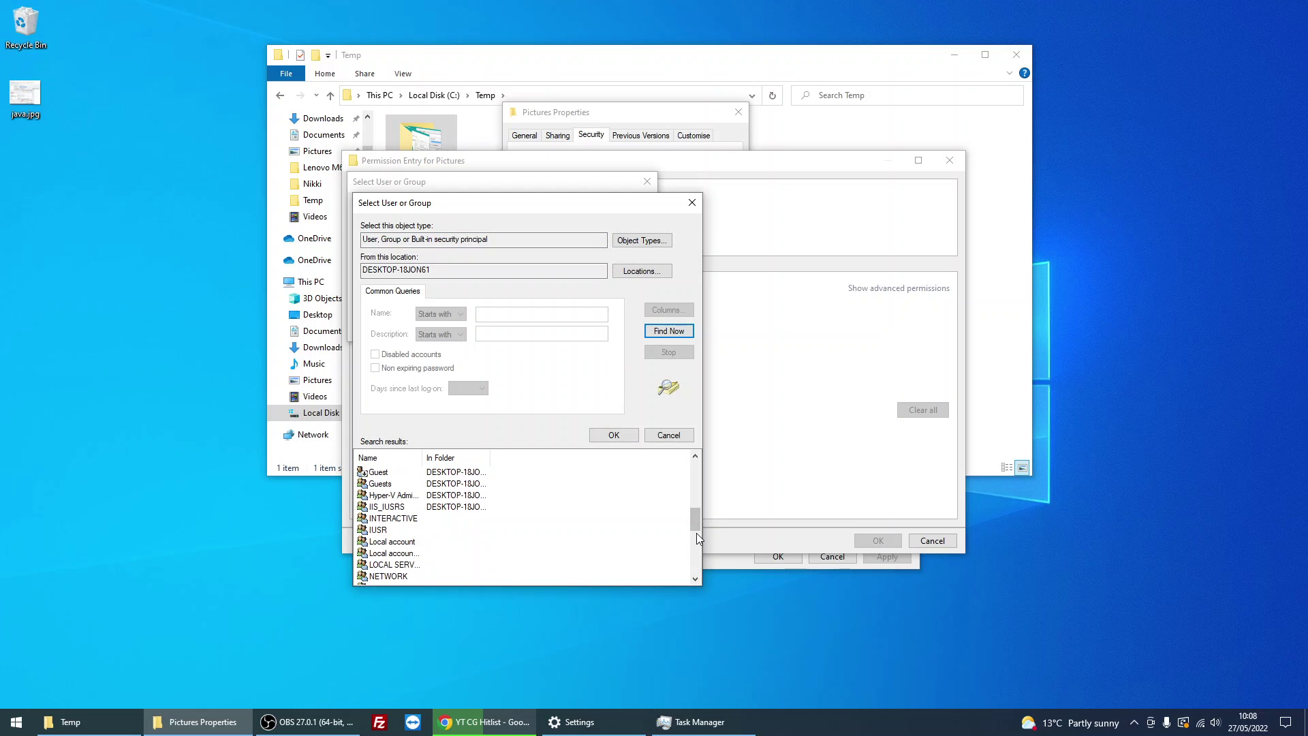
click(696, 485)
click(376, 530)
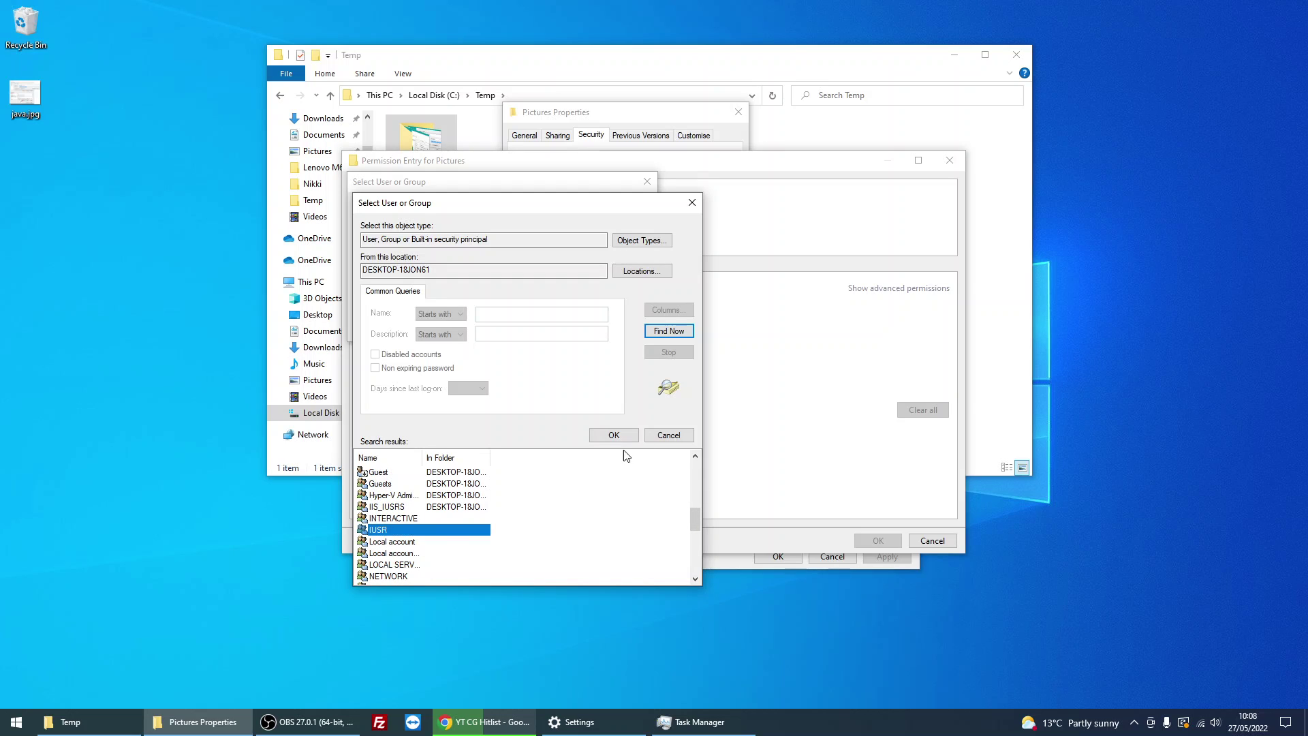
click(614, 434)
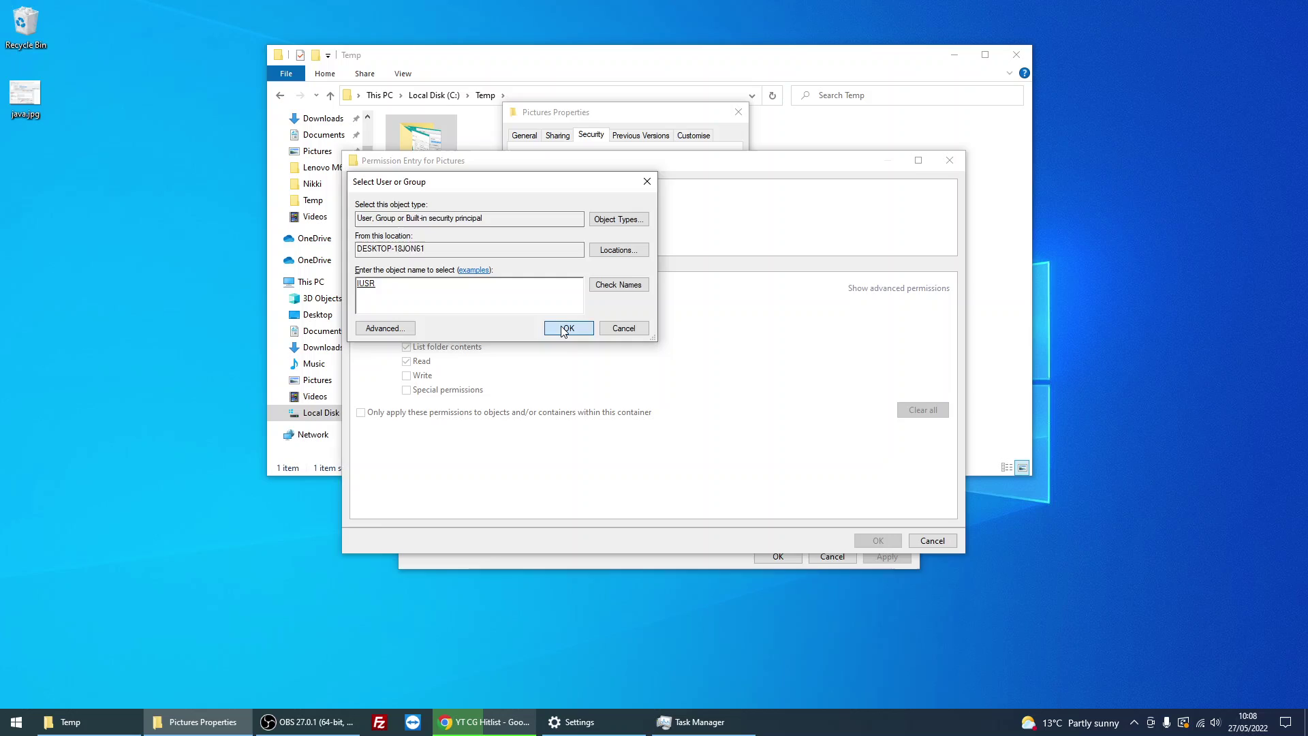
- Confirm IUSR as principal, keeping Read & execute, List folder contents and Read allowed
click(568, 328)
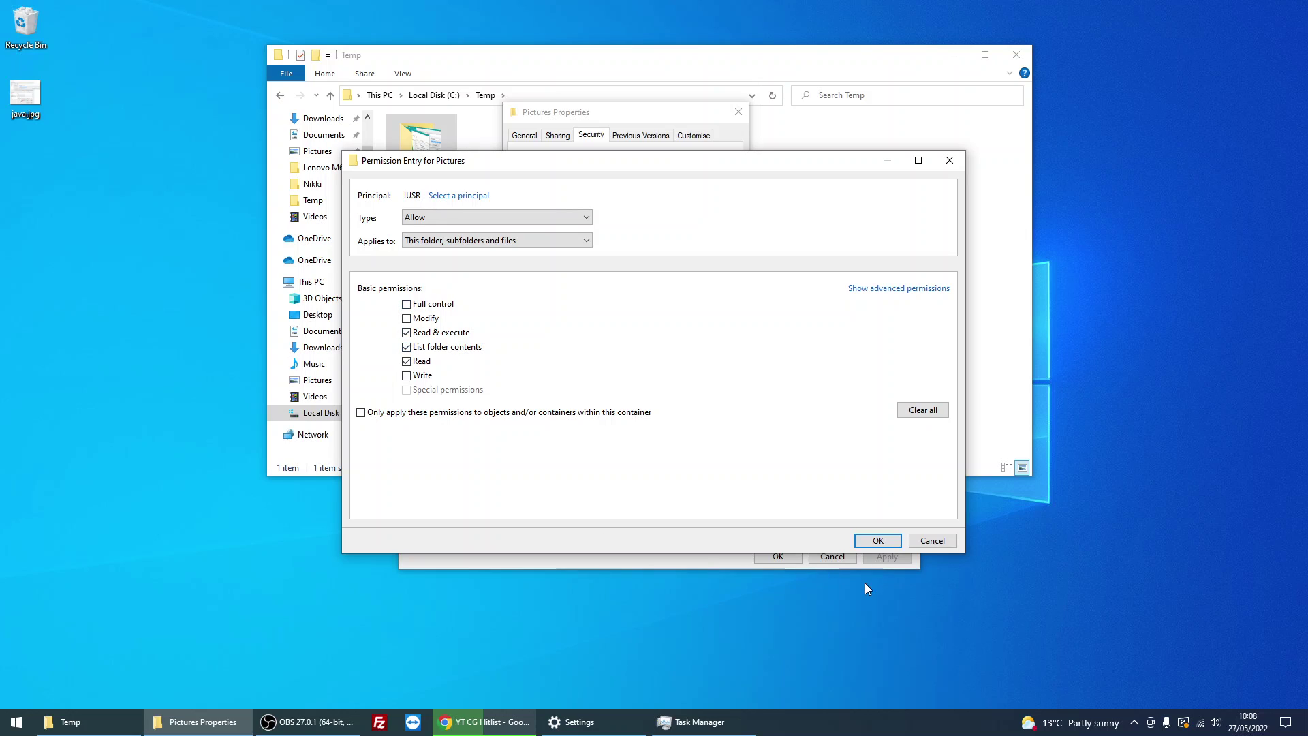
key(alt+Tab)
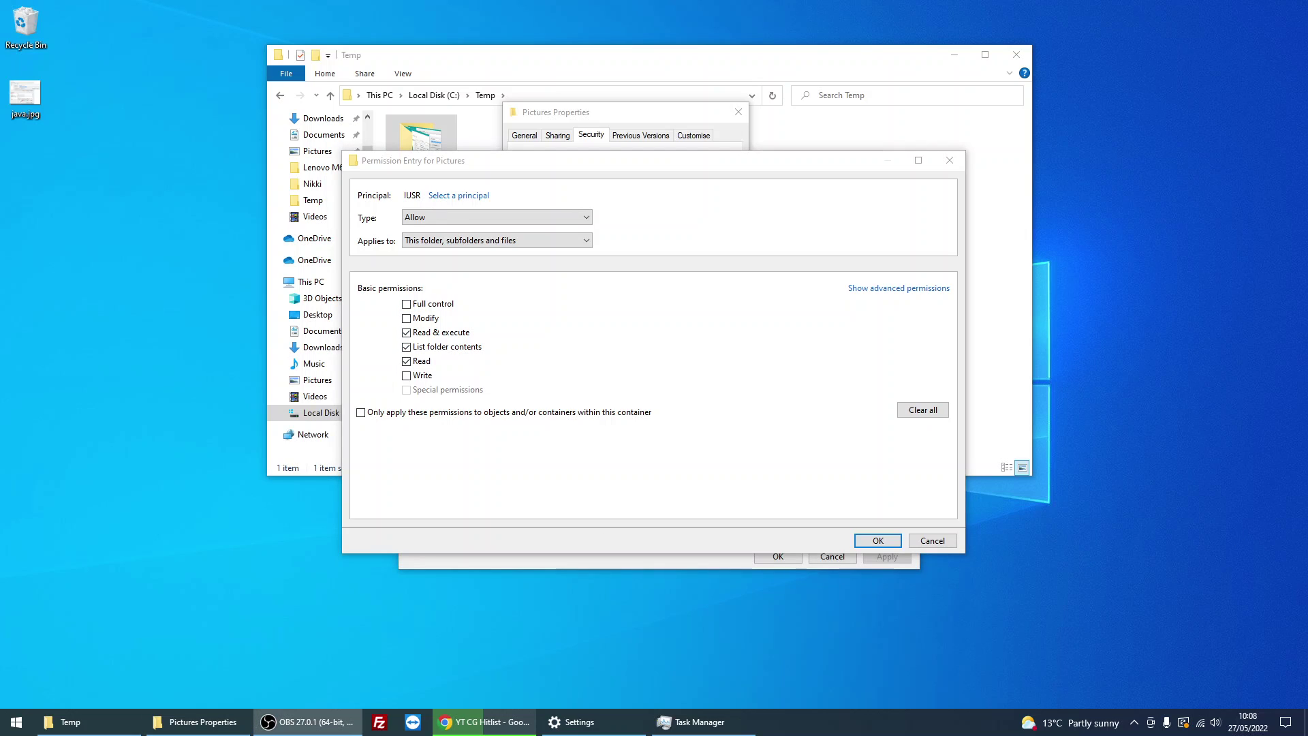